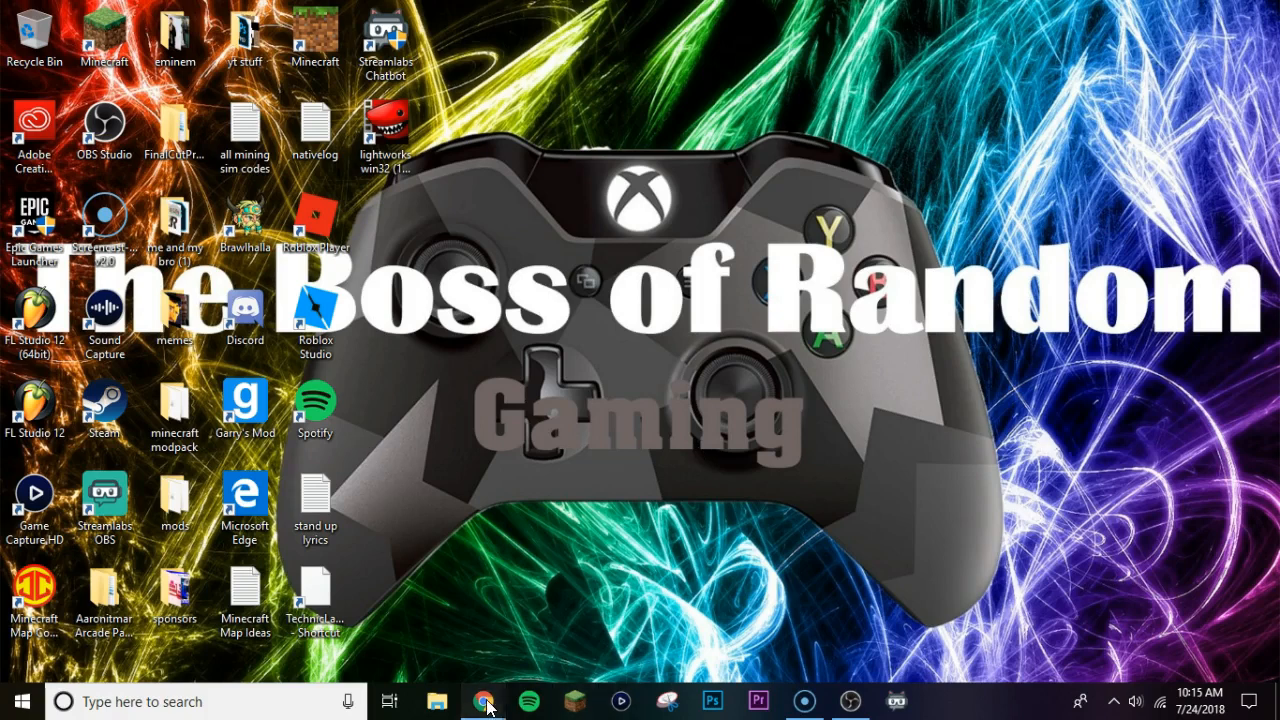
- Switch to Chrome, open streamlabs.com and log in to the Streamlabs dashboard
mouse_move(483, 701)
left_click(653, 560)
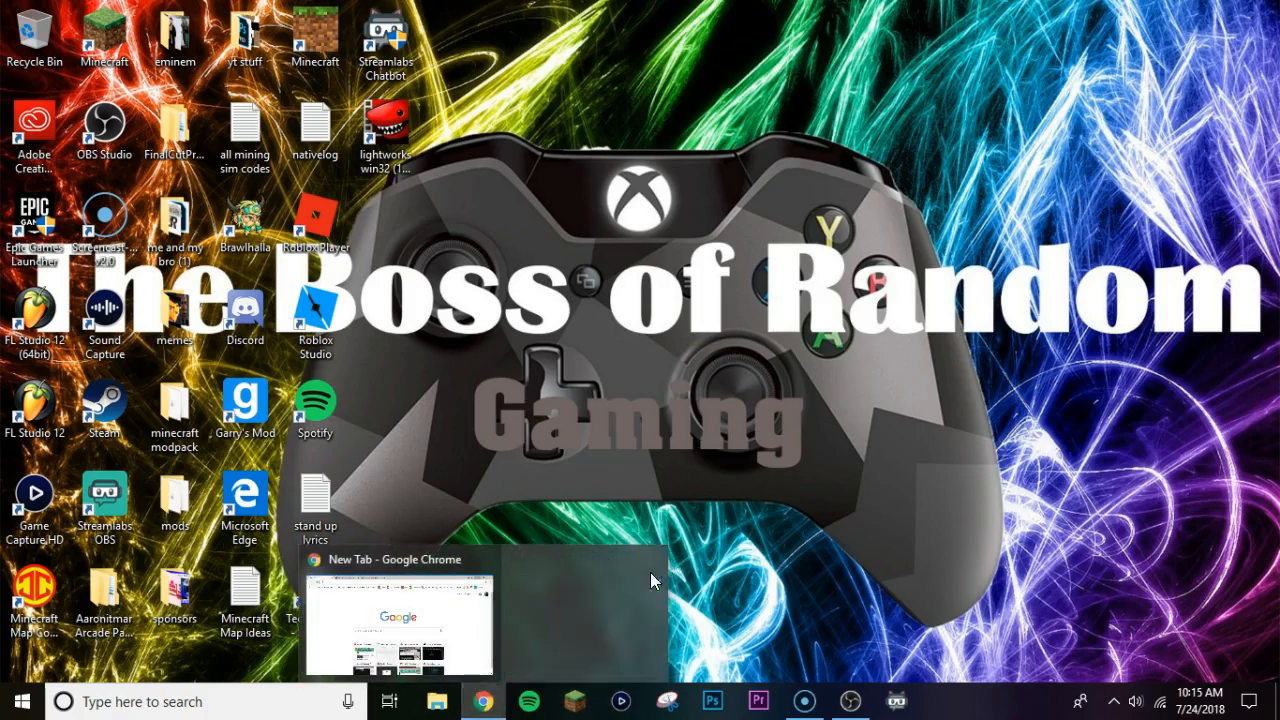
left_click(490, 598)
type("s")
key("Return")
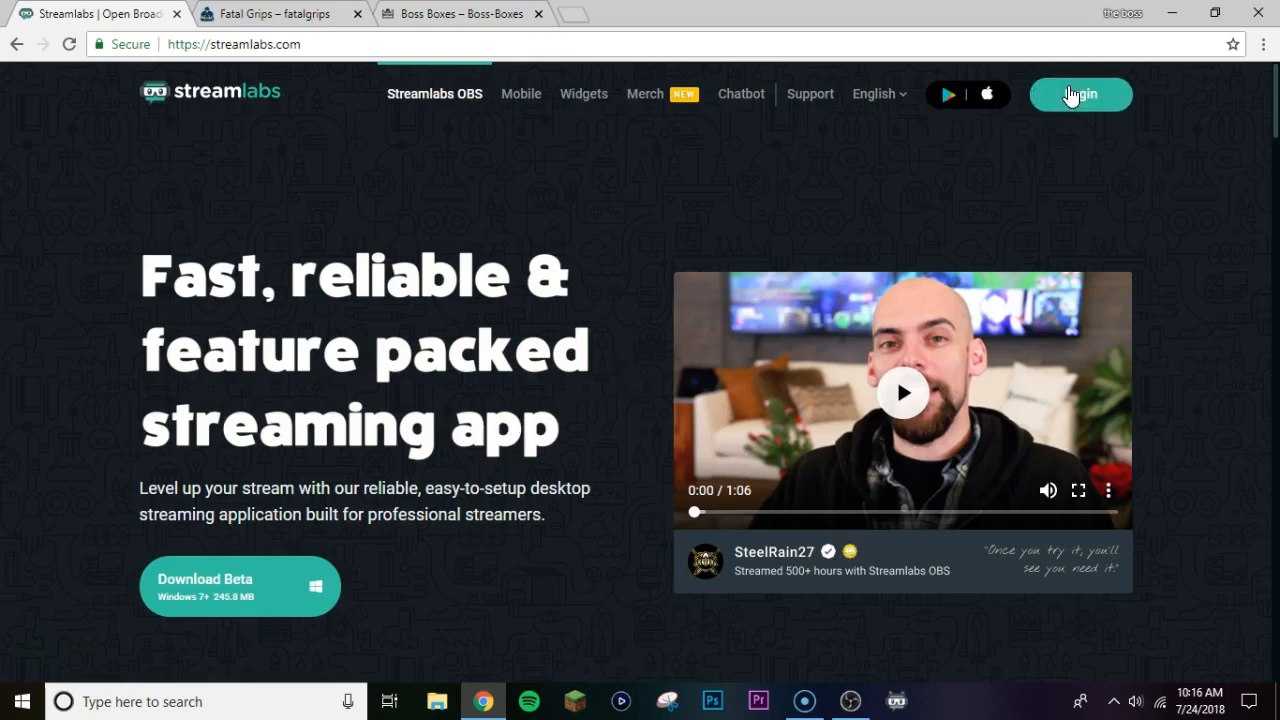
left_click(1069, 94)
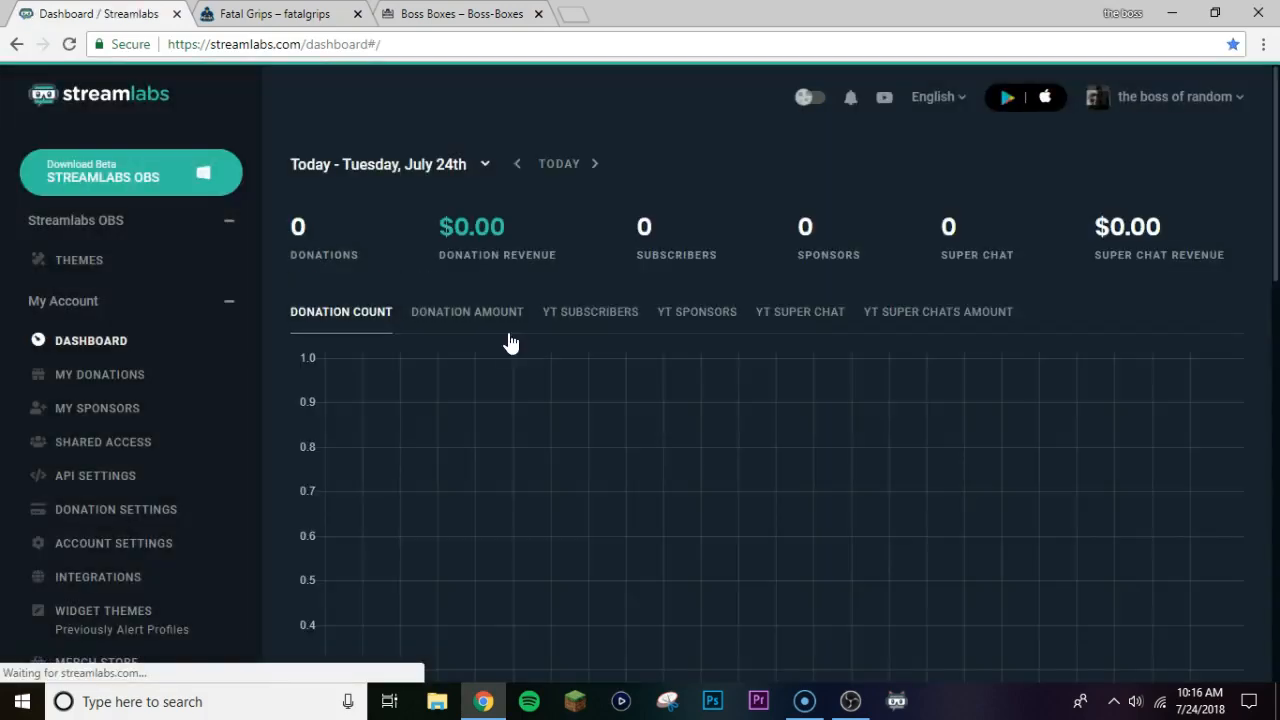
- Open the Alert Box widget page and copy its widget URL
scroll(90, 466, "down", 5)
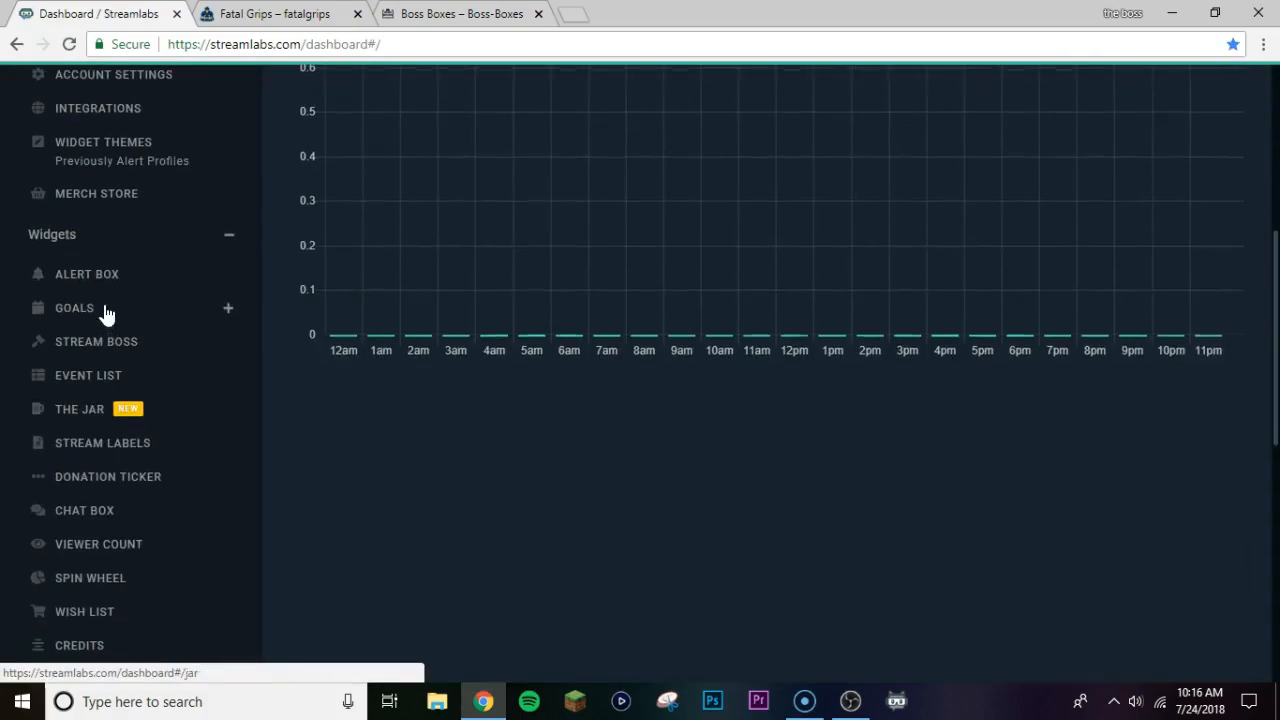
left_click(100, 278)
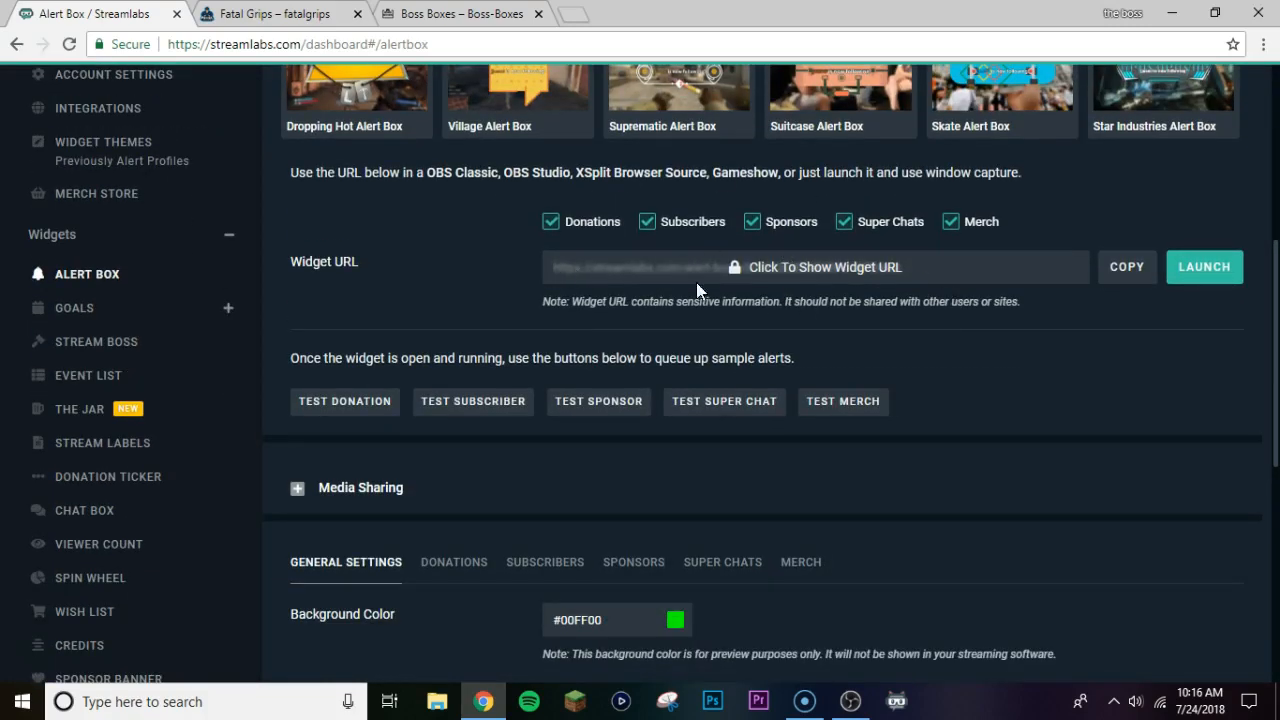
left_click(1129, 280)
- Review the alert box's general settings, then its donation alert settings, including the message template, image and sound
scroll(1039, 462, "down", 3)
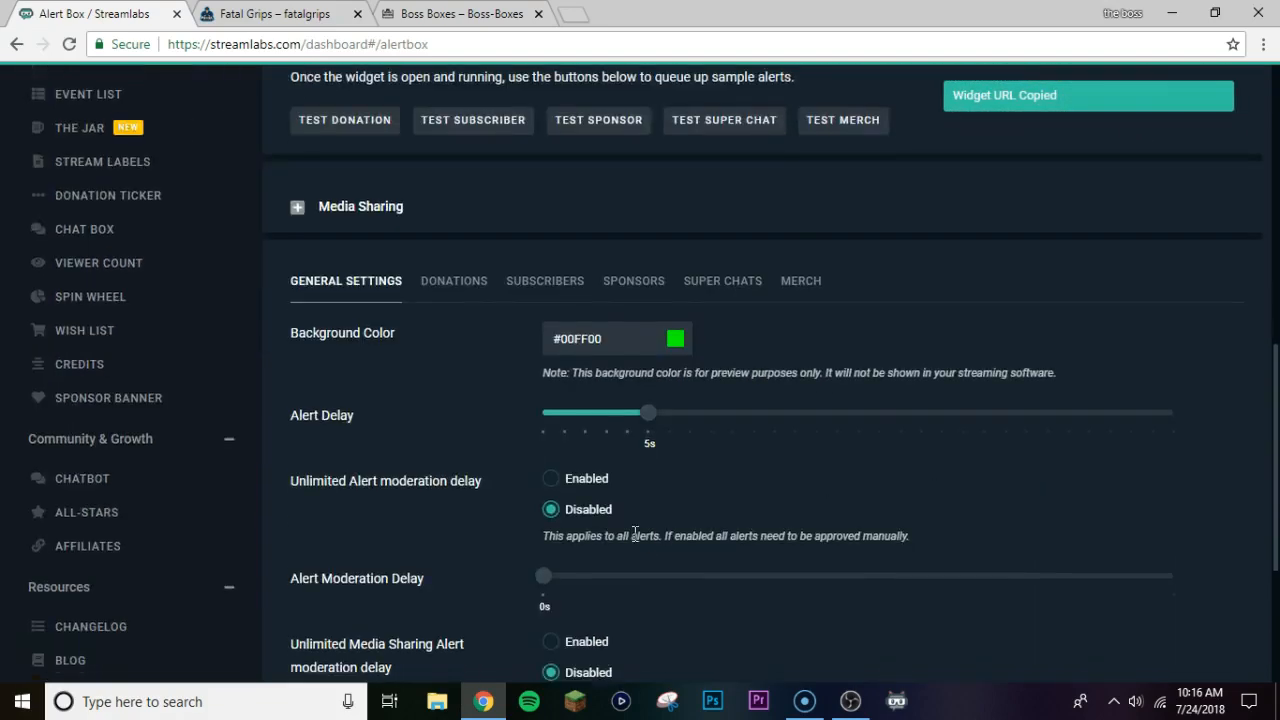
scroll(660, 536, "down", 3)
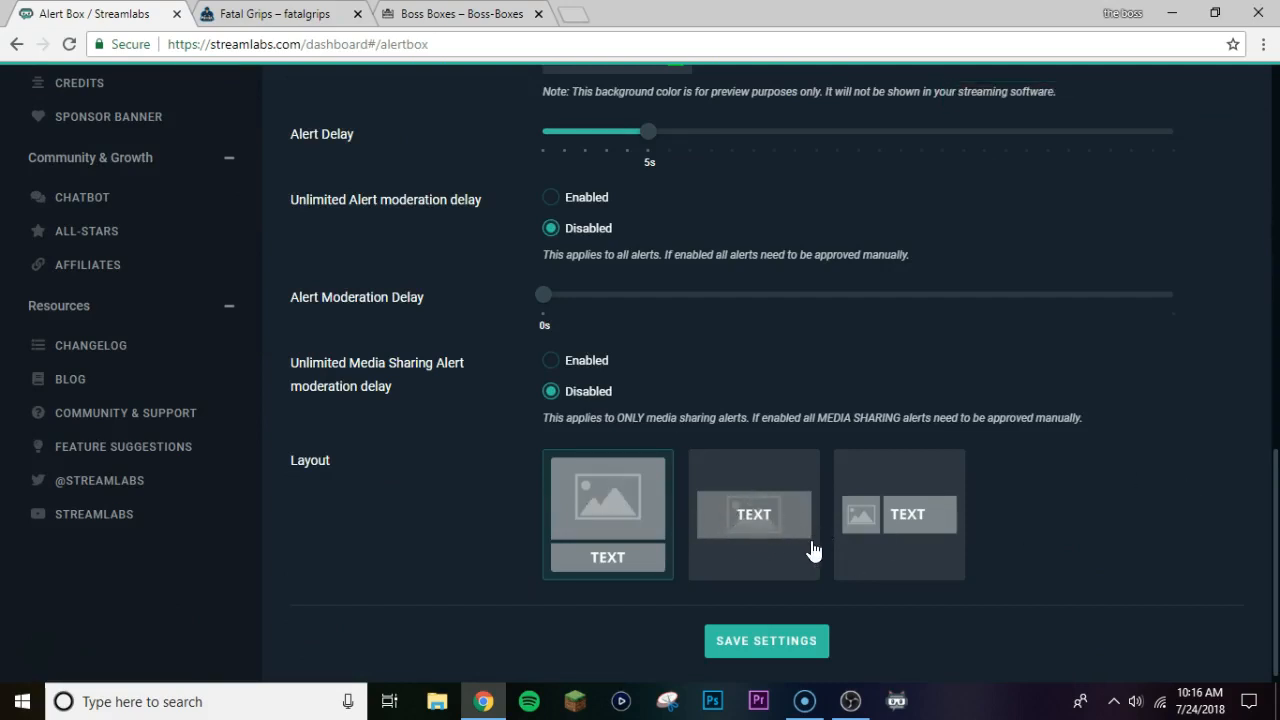
scroll(522, 369, "up", 3)
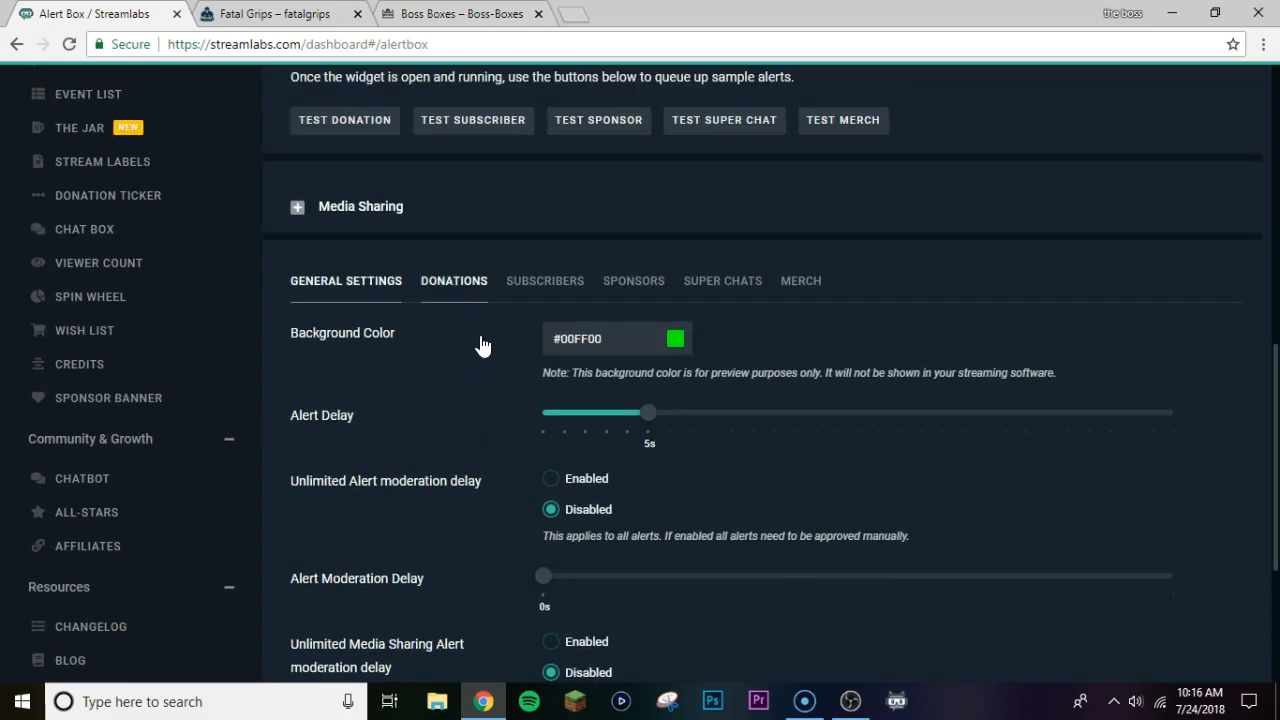
scroll(485, 466, "down", 1)
scroll(481, 465, "down", 4)
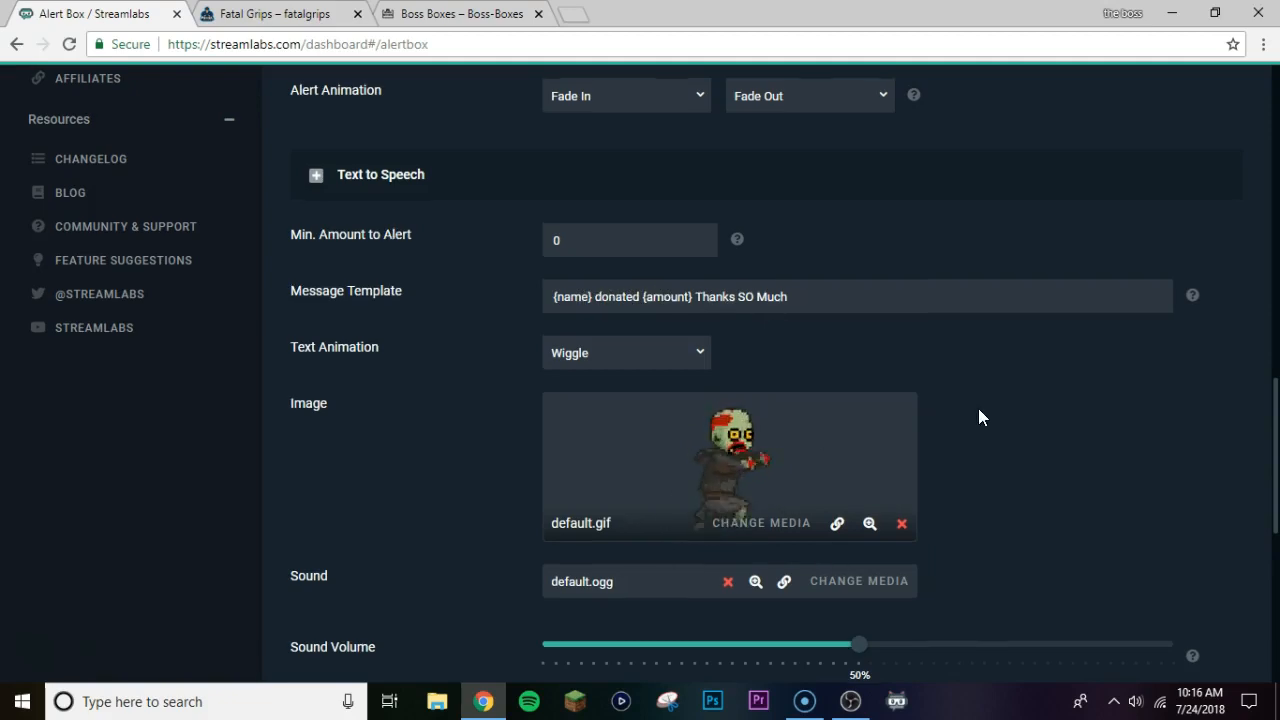
- Copy the Alert Box widget URL again and switch to OBS
scroll(978, 408, "up", 5)
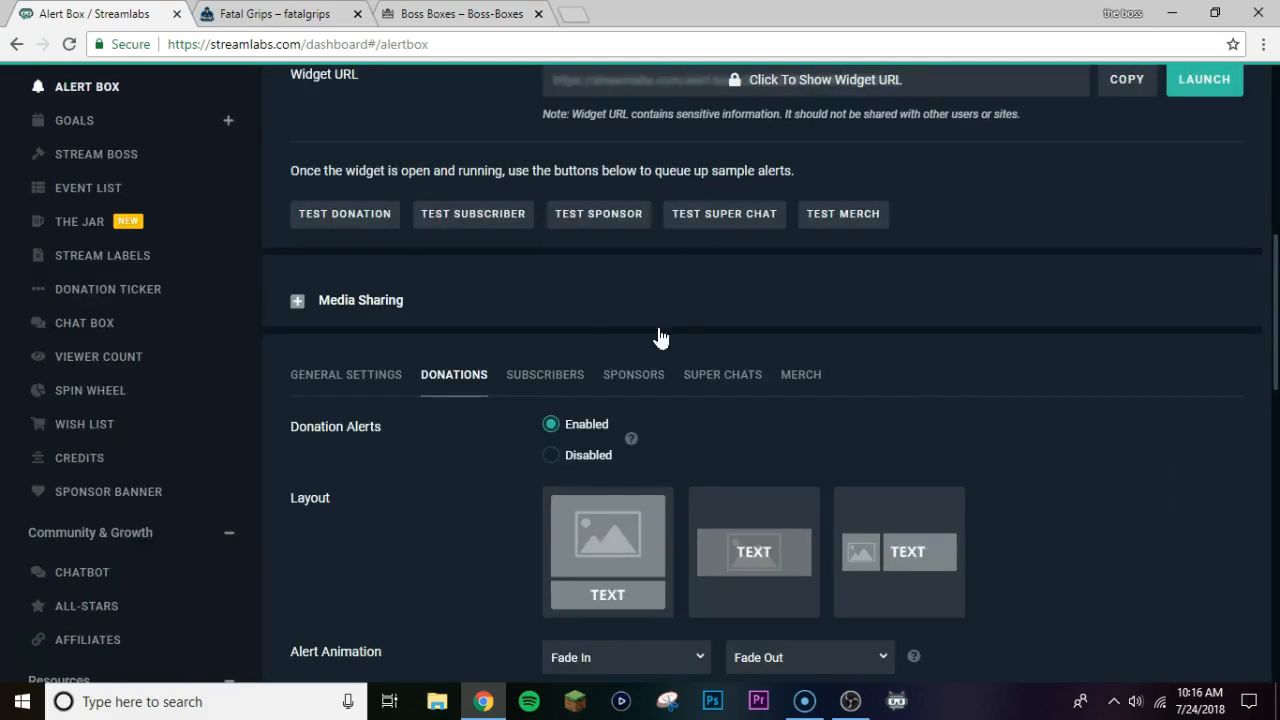
scroll(1093, 162, "up", 2)
left_click(1130, 268)
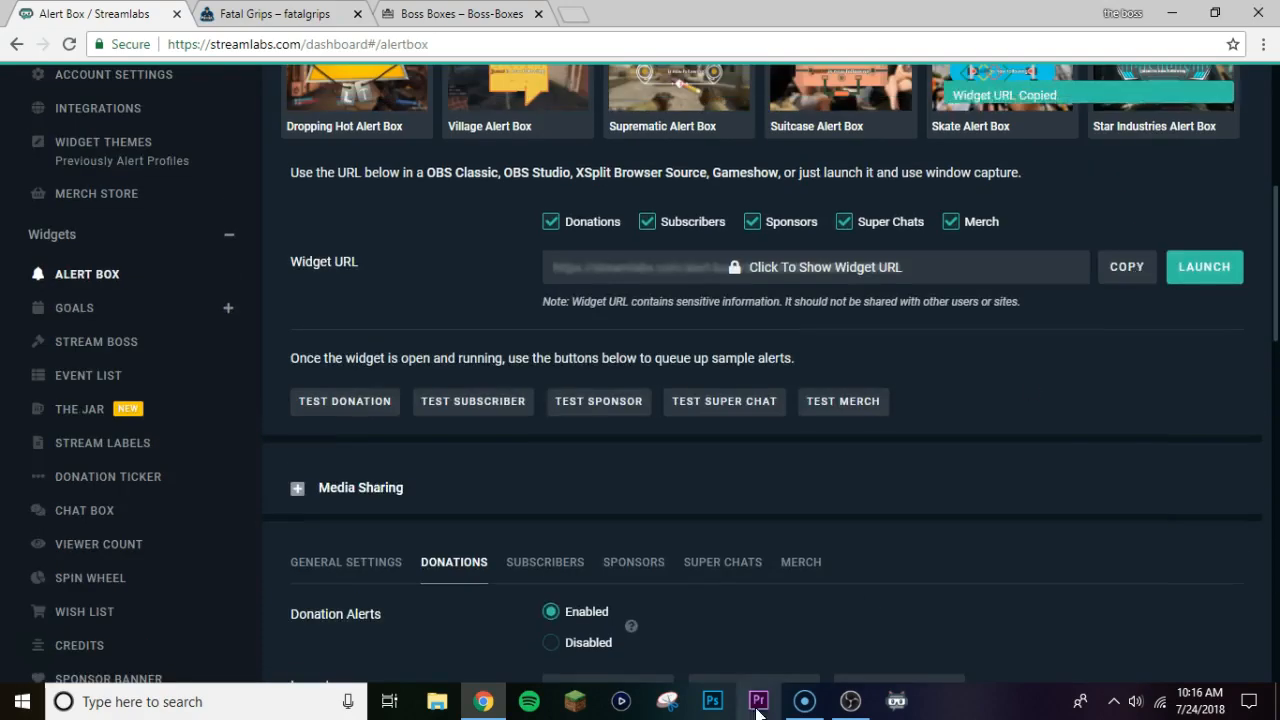
left_click(851, 701)
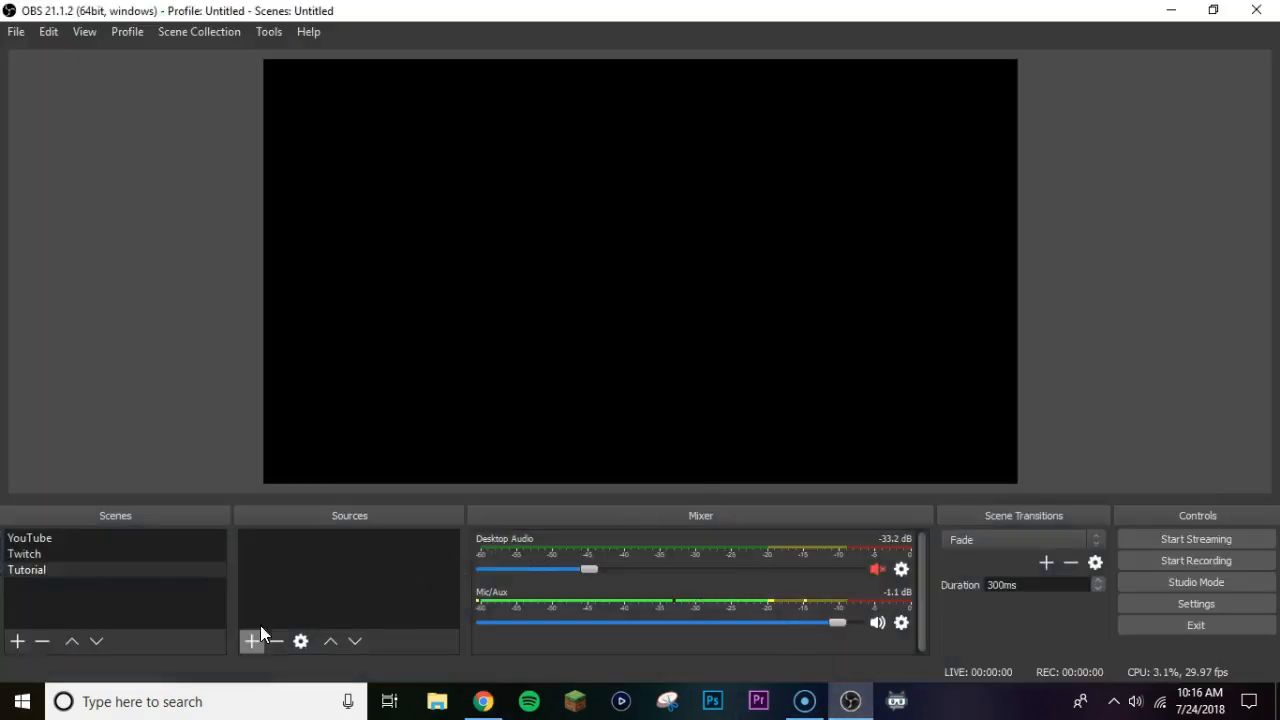
- Add a new Browser source named HELLO TACO BELL to the Tutorial scene
left_click(259, 636)
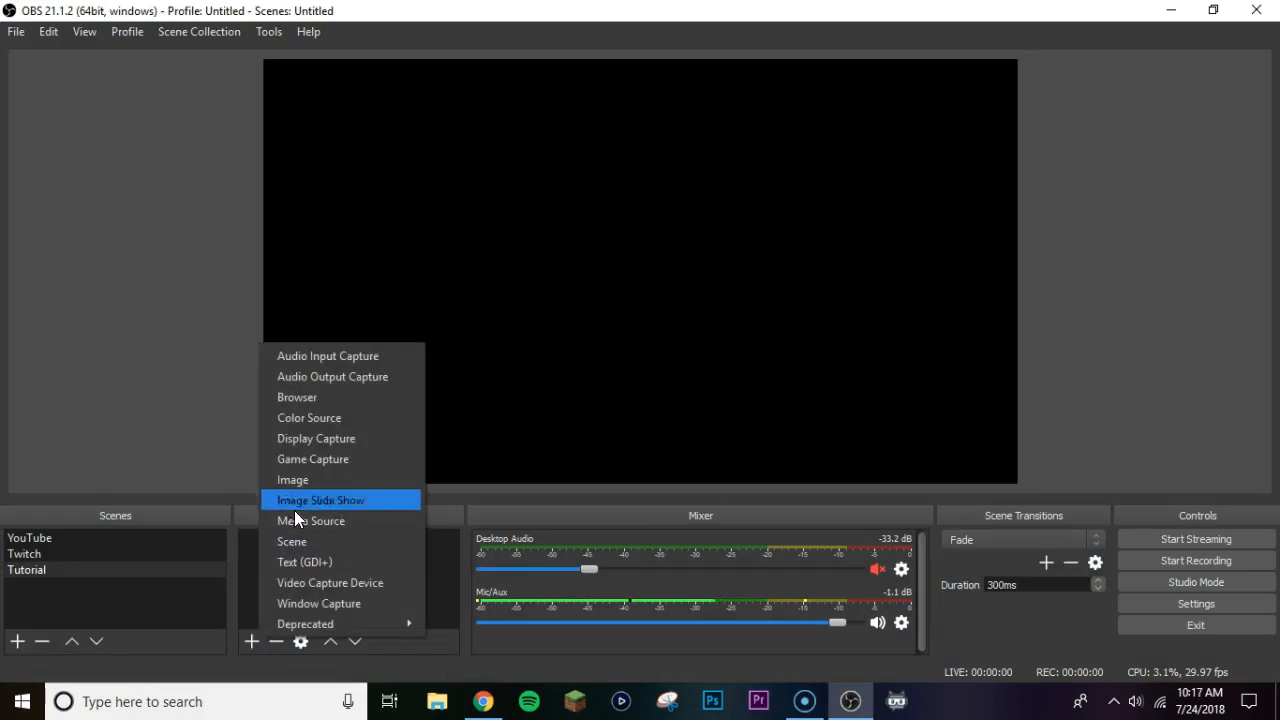
left_click(311, 395)
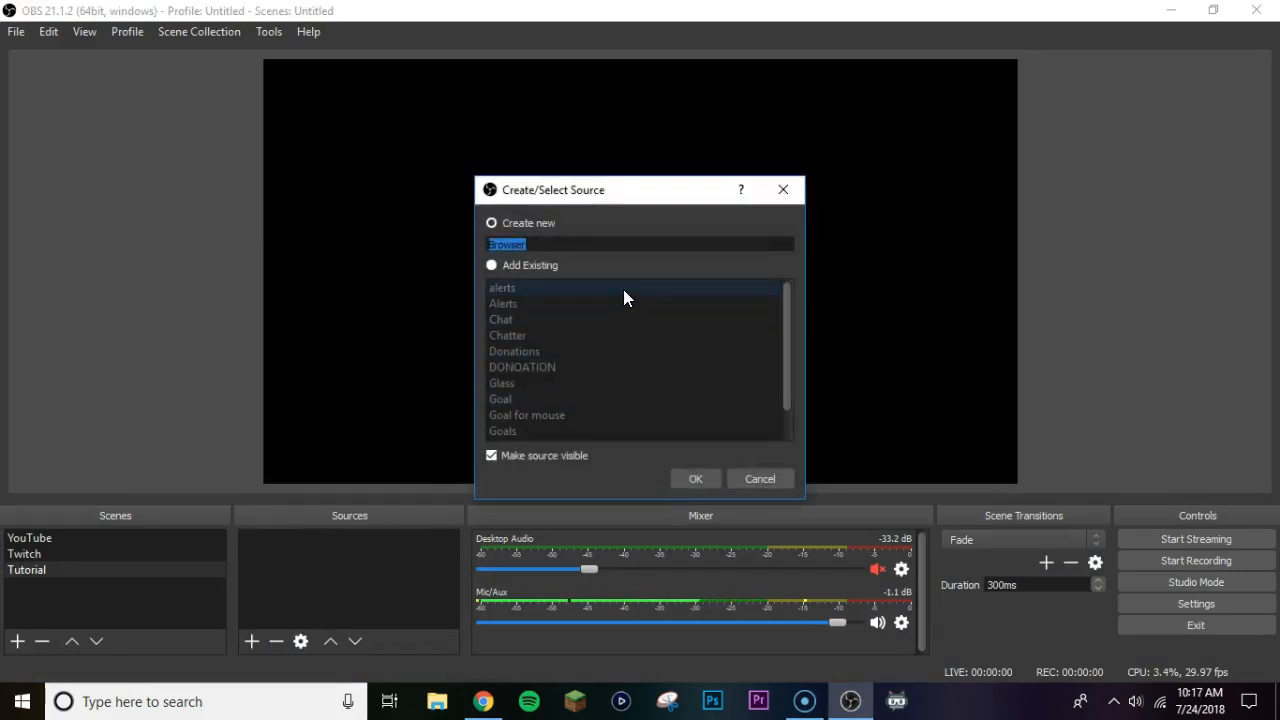
type("HI")
key("BackSpace")
type("ELLO TACO BELL")
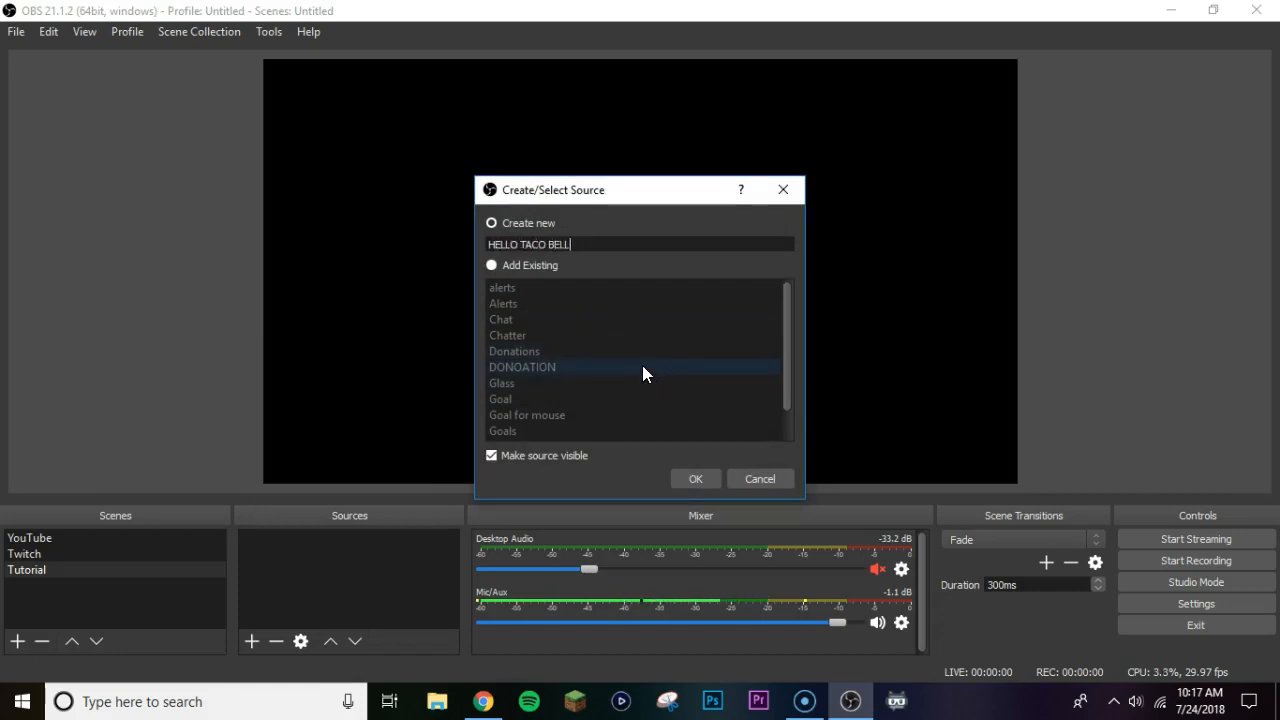
left_click(696, 477)
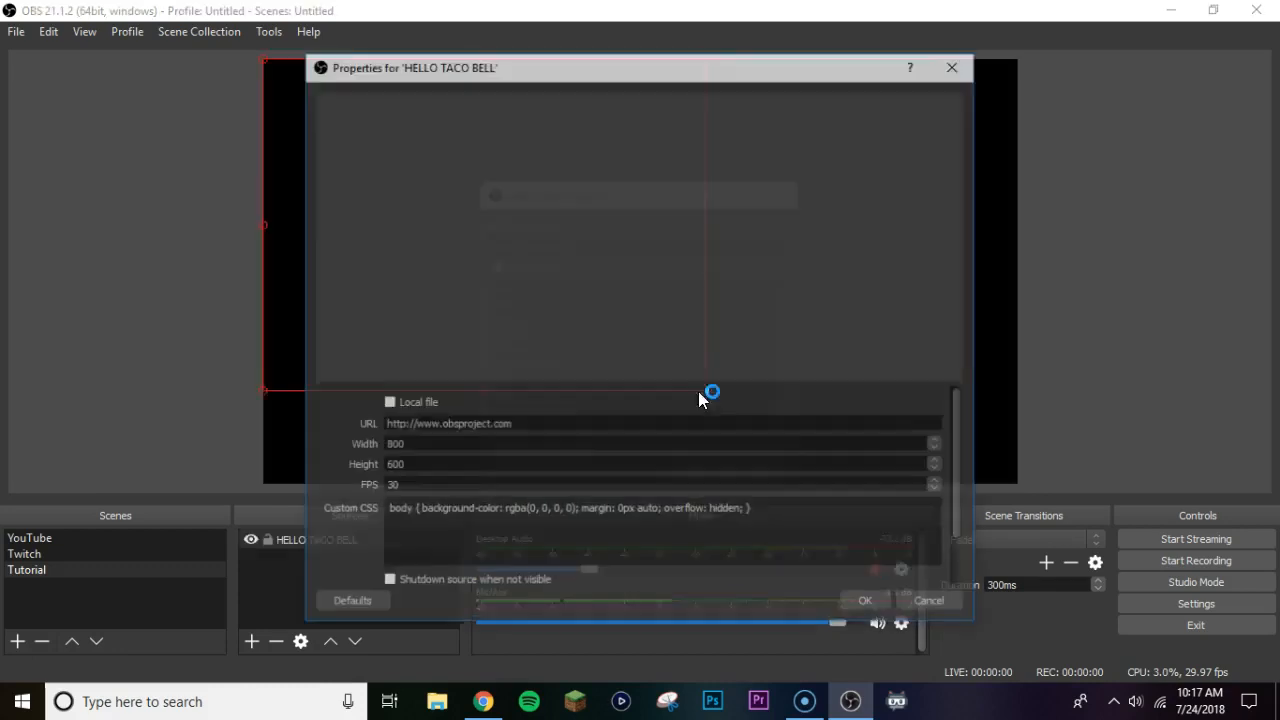
- Replace the browser source's URL with the copied widget URL and move the source to the middle of the canvas
triple_click(595, 424)
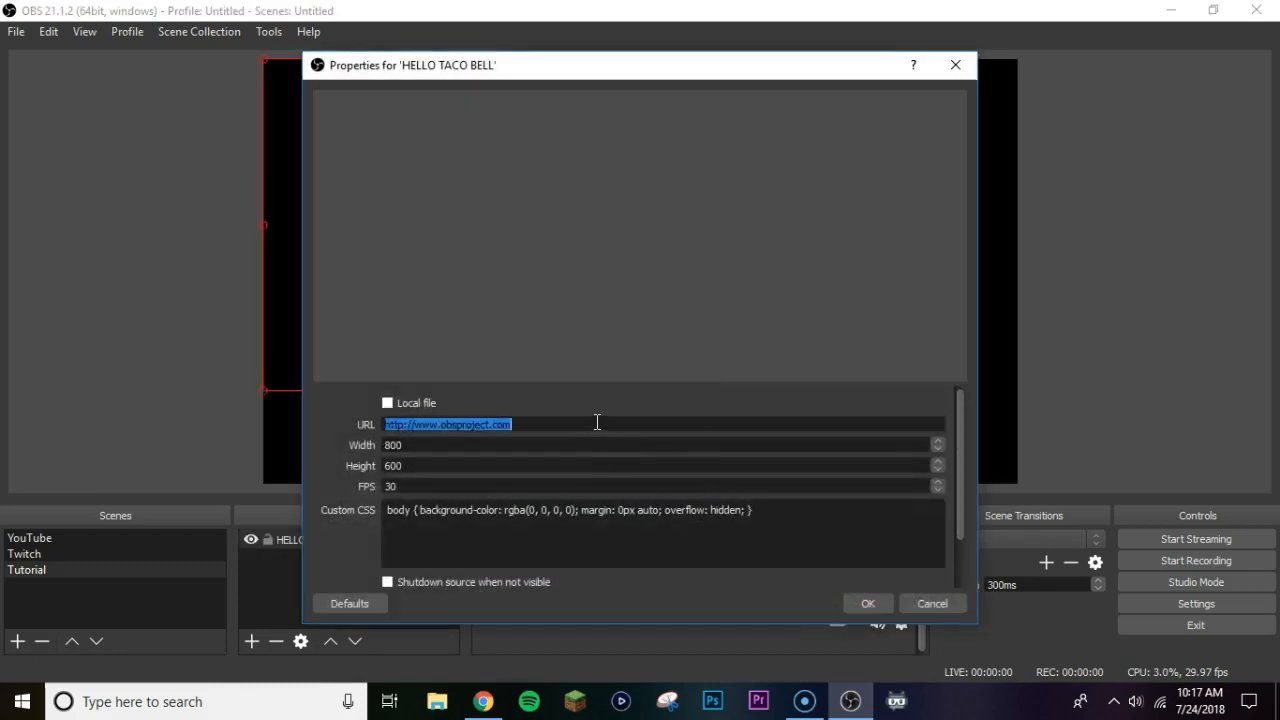
key("ctrl+v")
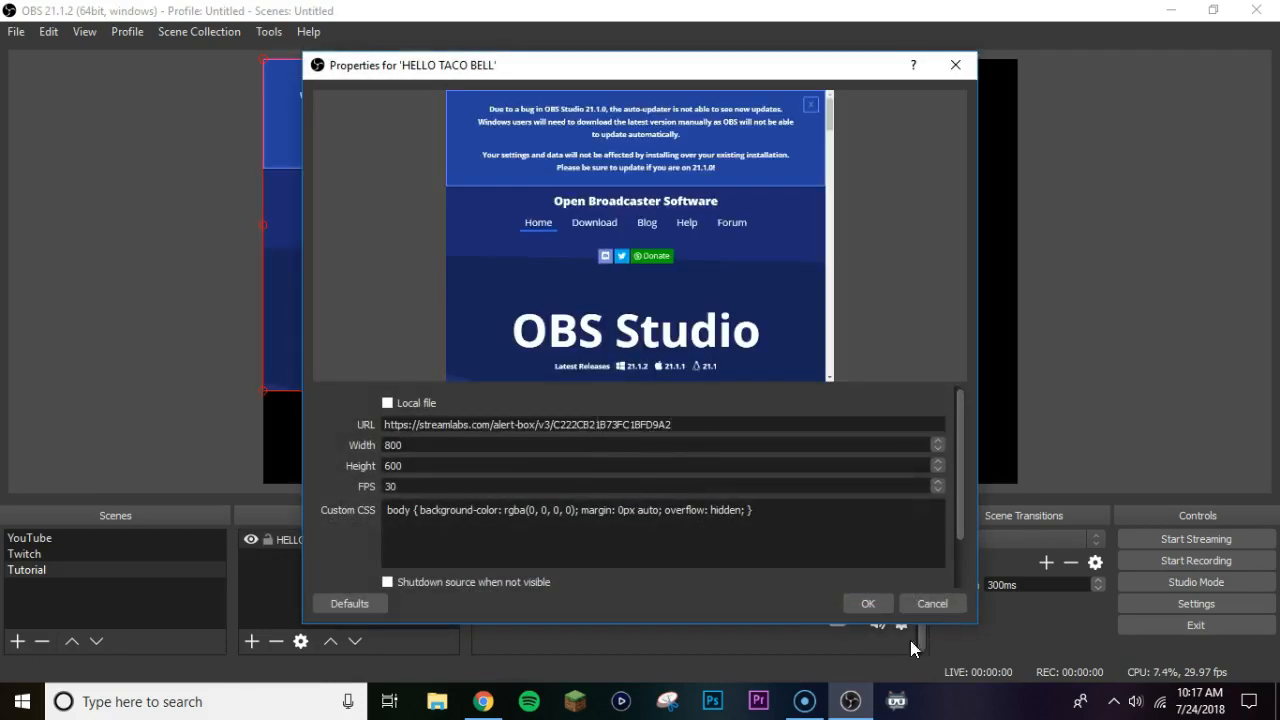
left_click(868, 603)
left_click_drag(517, 229, 662, 273)
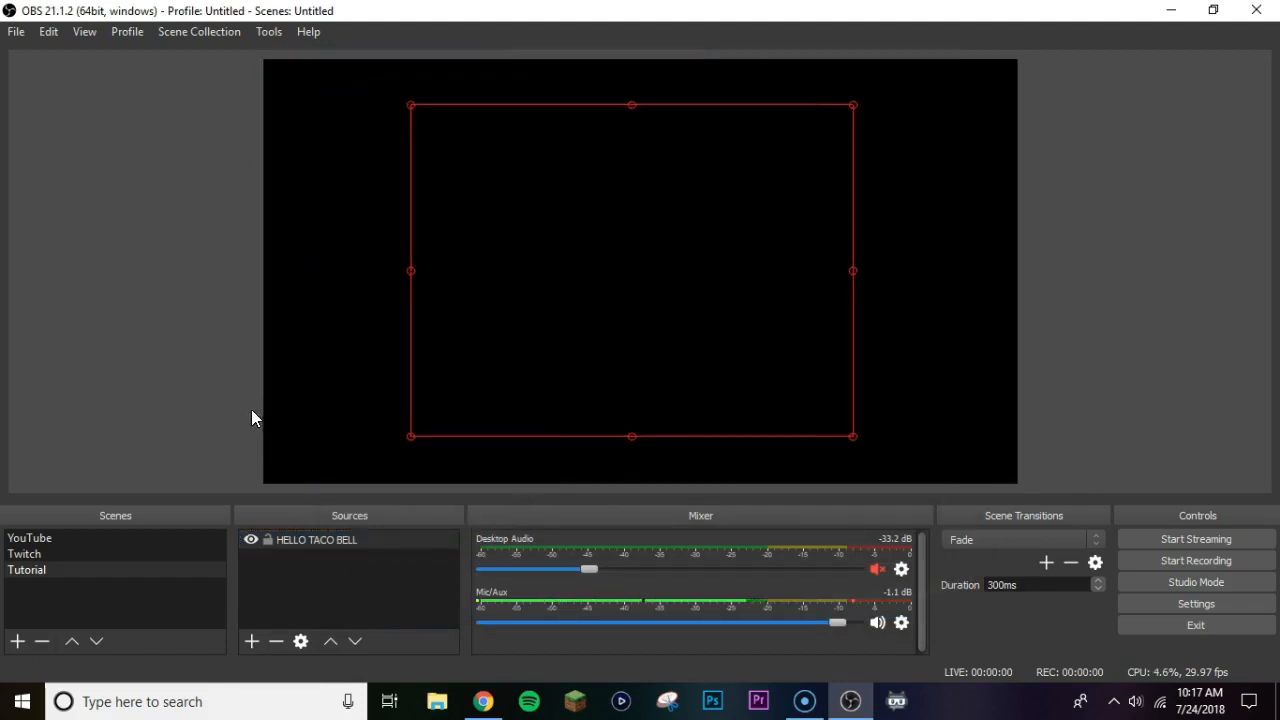
left_click(171, 396)
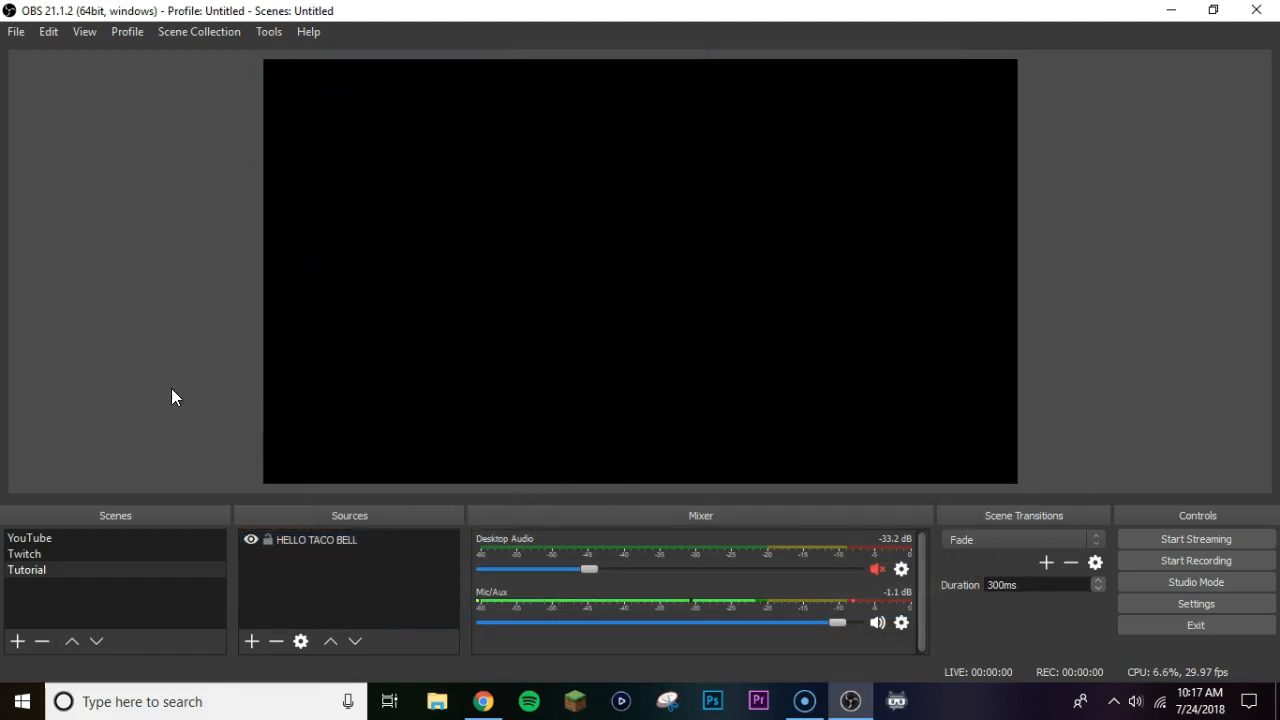
- Send a test merch alert from the Alert Box page in Chrome and check it in the OBS preview
left_click(485, 704)
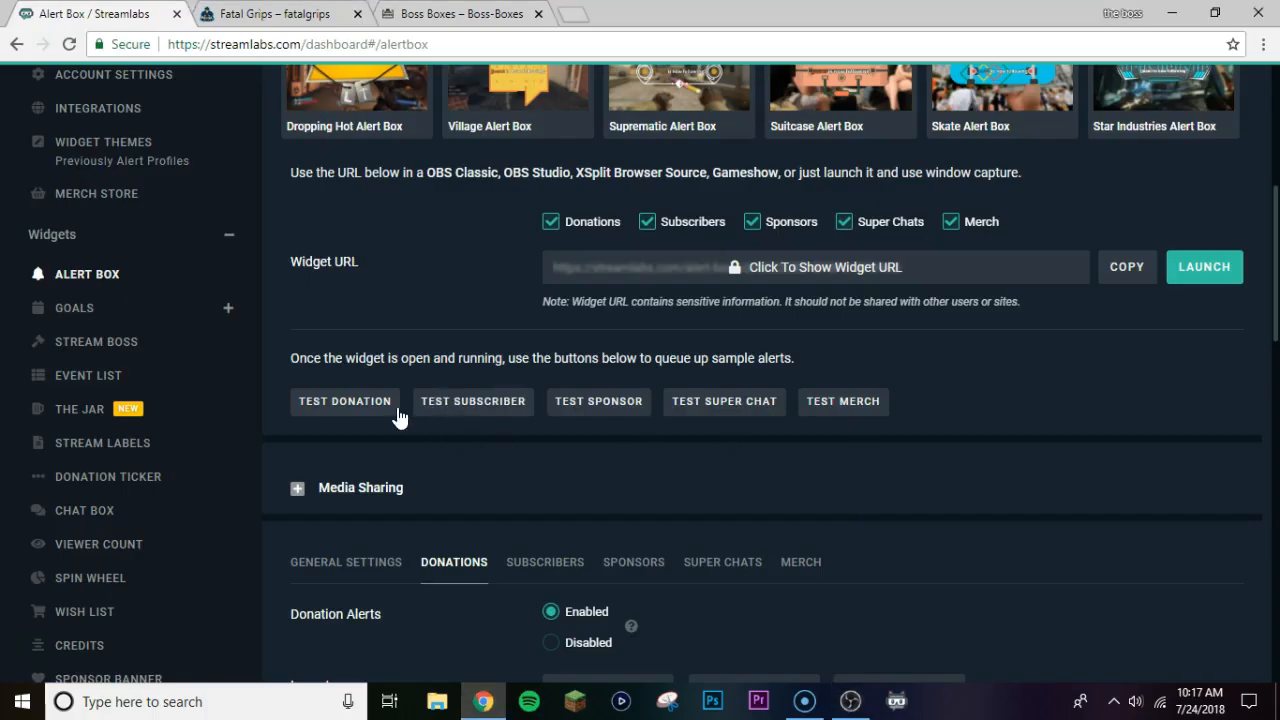
left_click(840, 401)
left_click(850, 701)
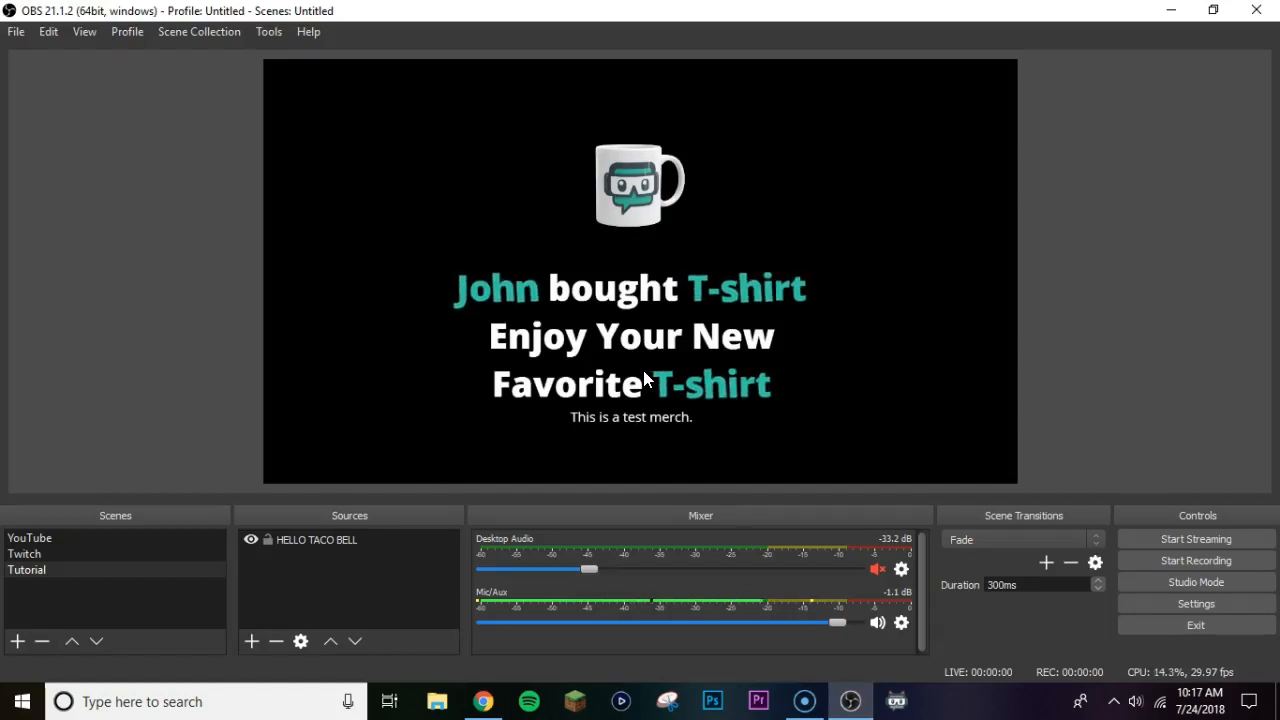
- Return to Chrome and review the merch alert settings, the test options and the alert box themes
left_click(483, 701)
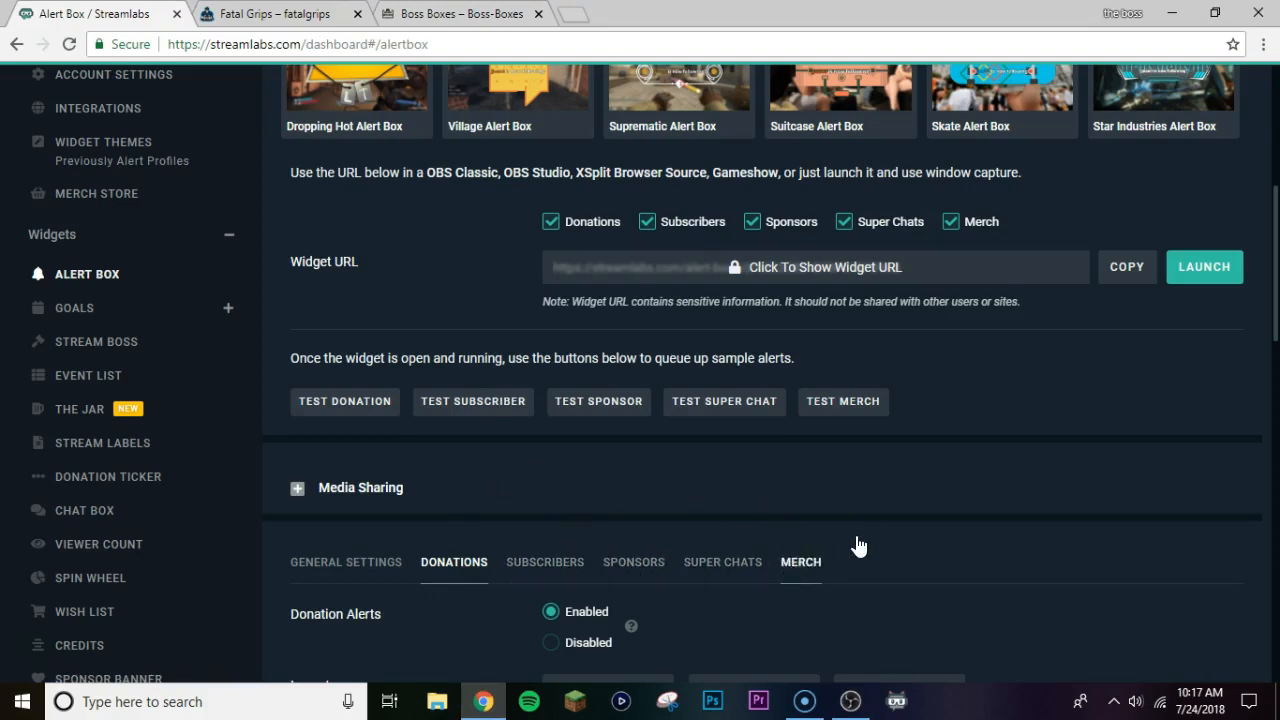
scroll(879, 527, "down", 7)
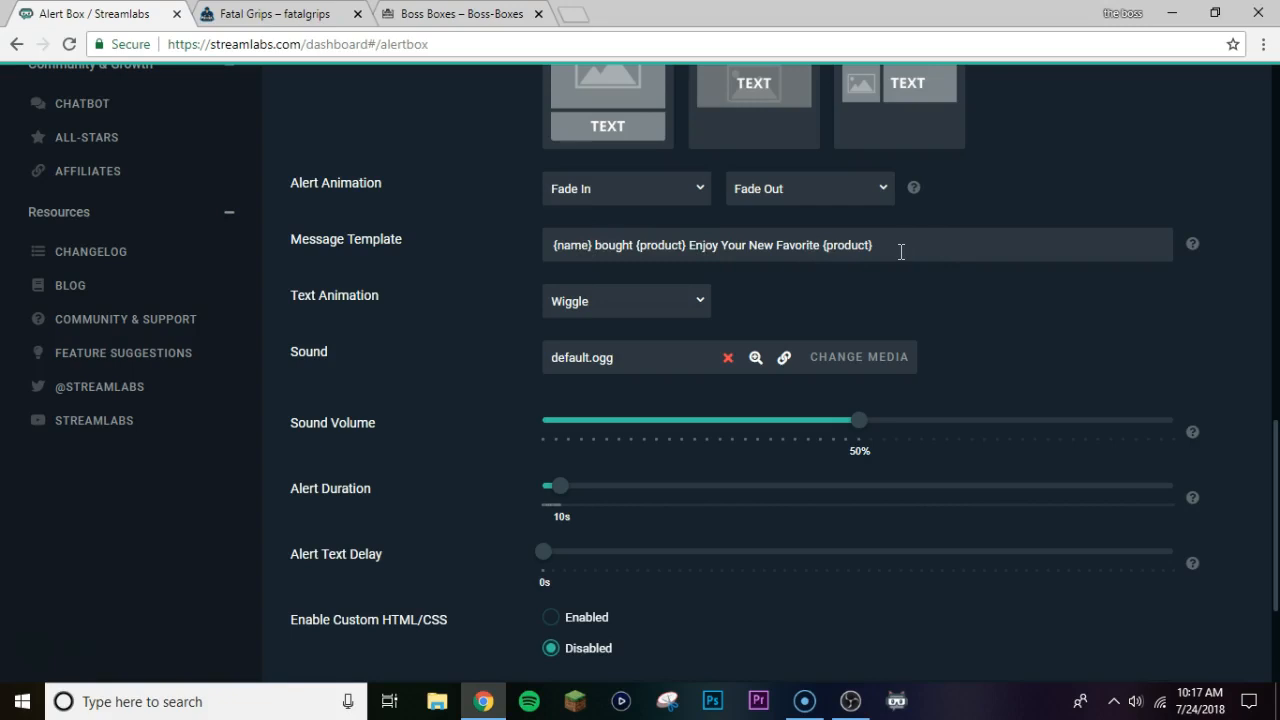
scroll(428, 235, "up", 3)
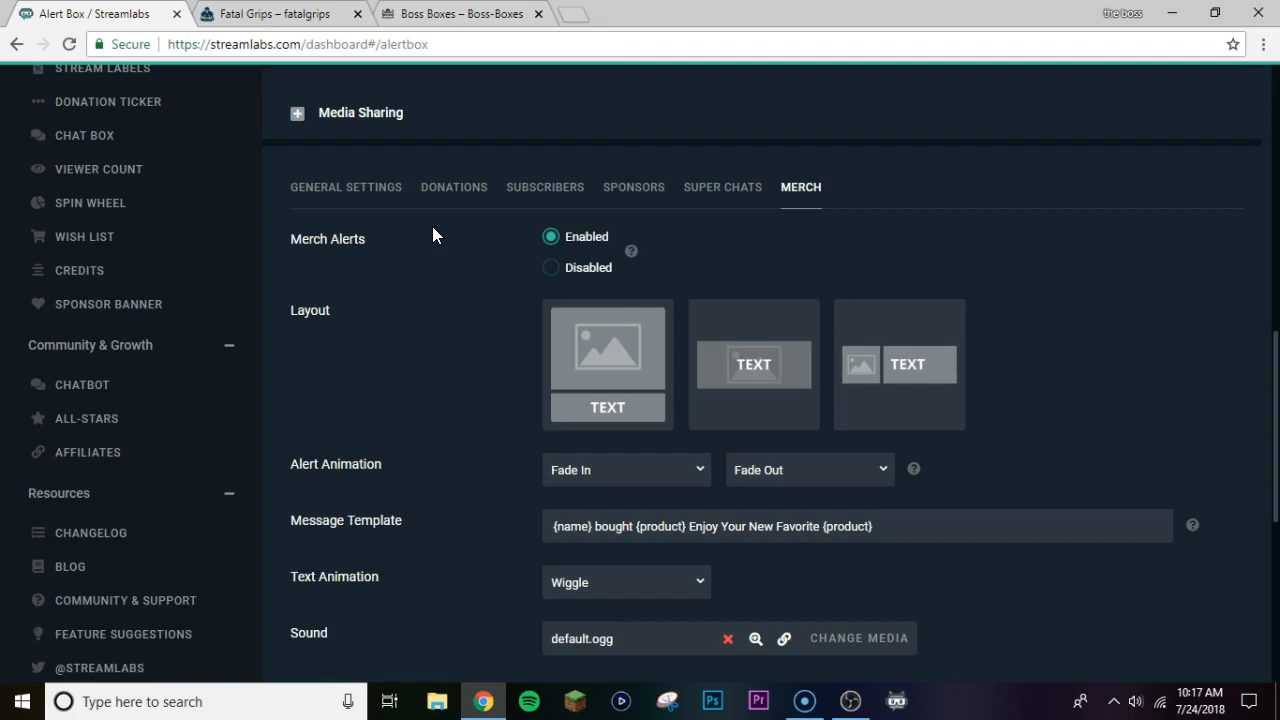
scroll(460, 278, "up", 3)
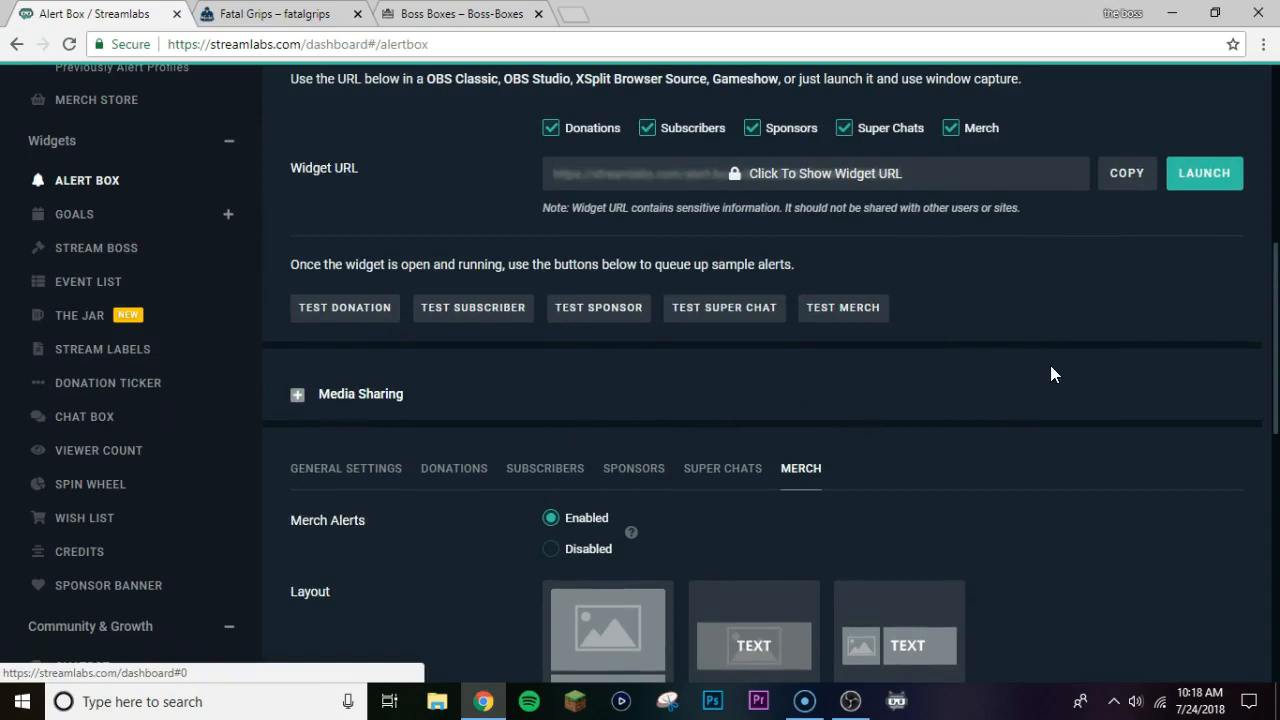
scroll(1050, 365, "up", 4)
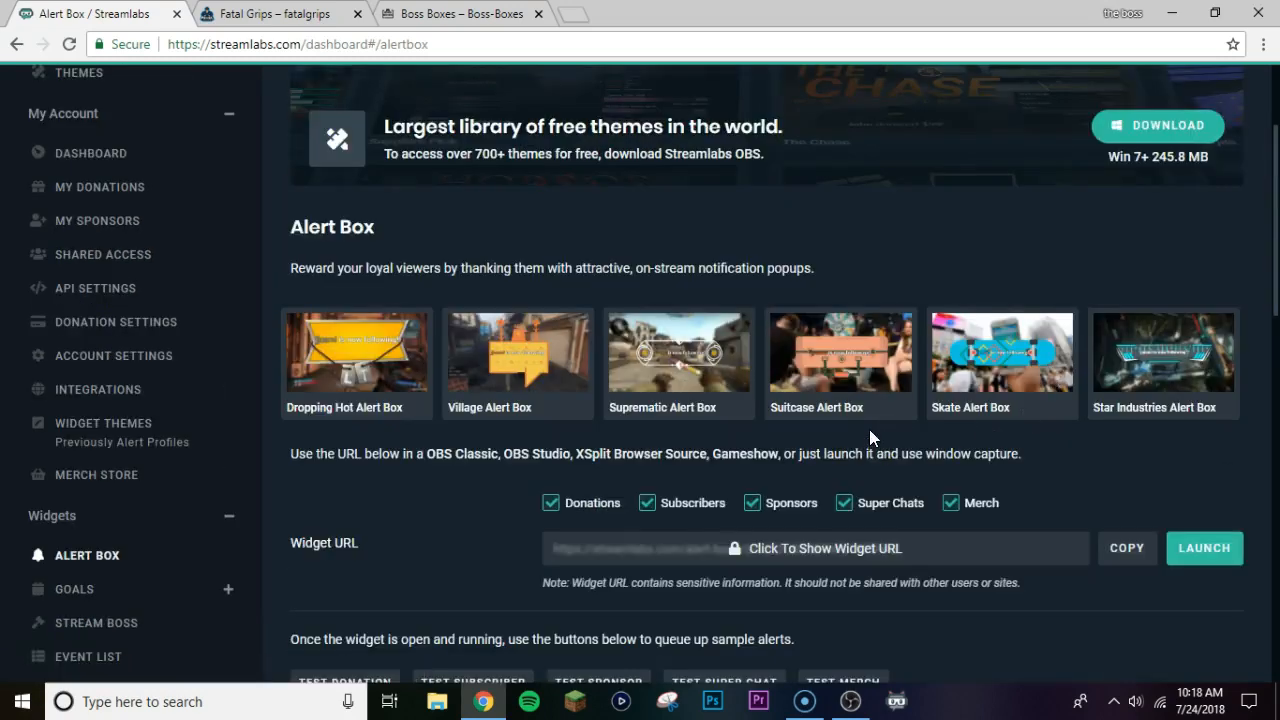
scroll(591, 396, "up", 2)
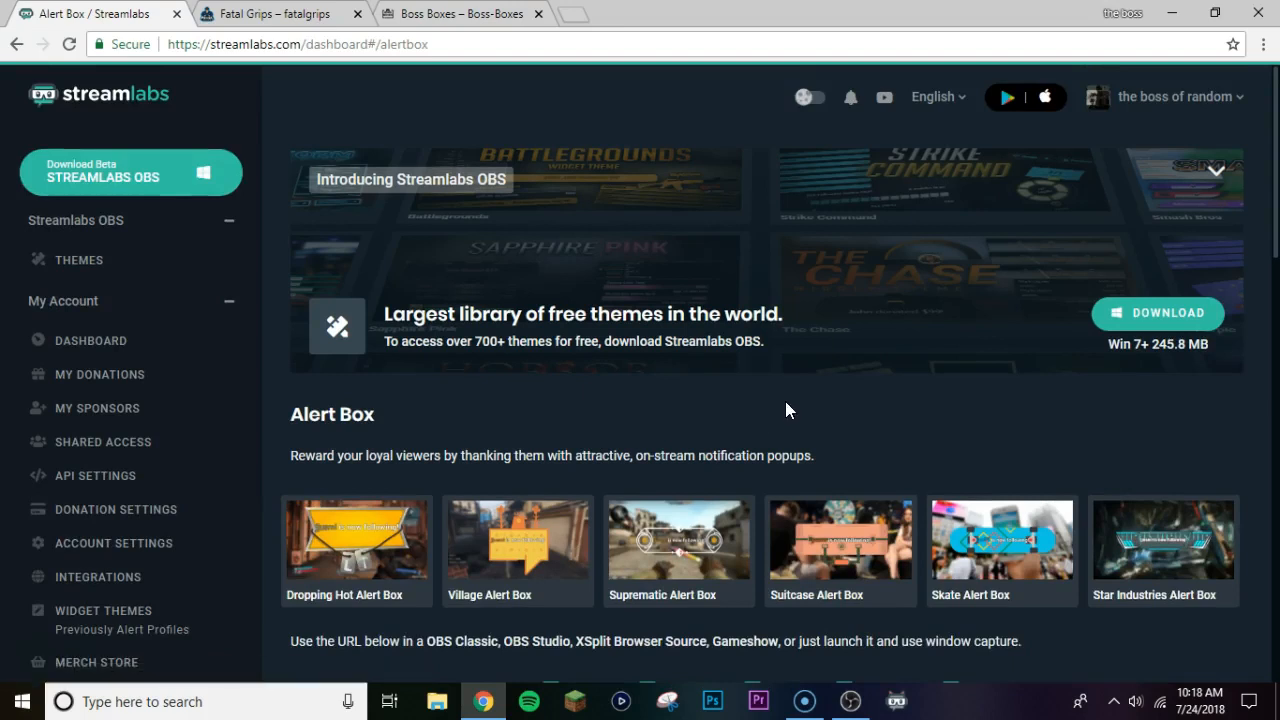
scroll(800, 440, "down", 2)
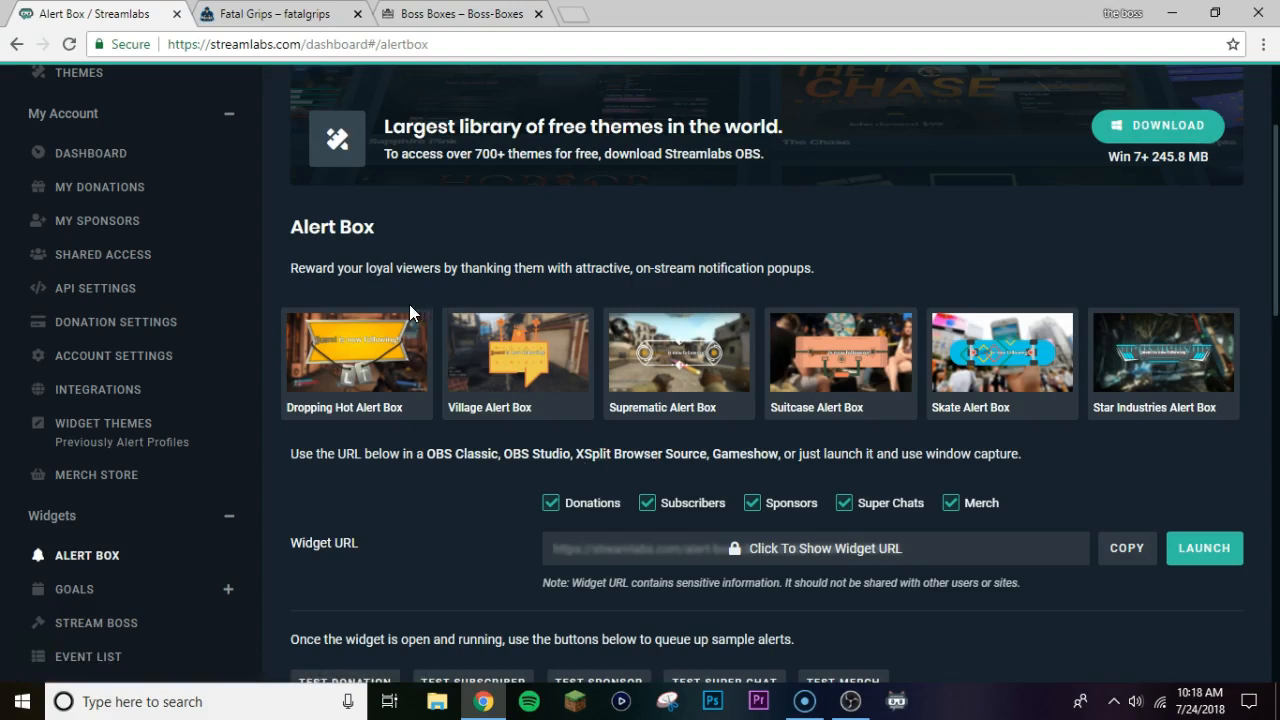
- Switch to the Fatal Grips site and look over its product categories and featured collections
key("ctrl+Tab")
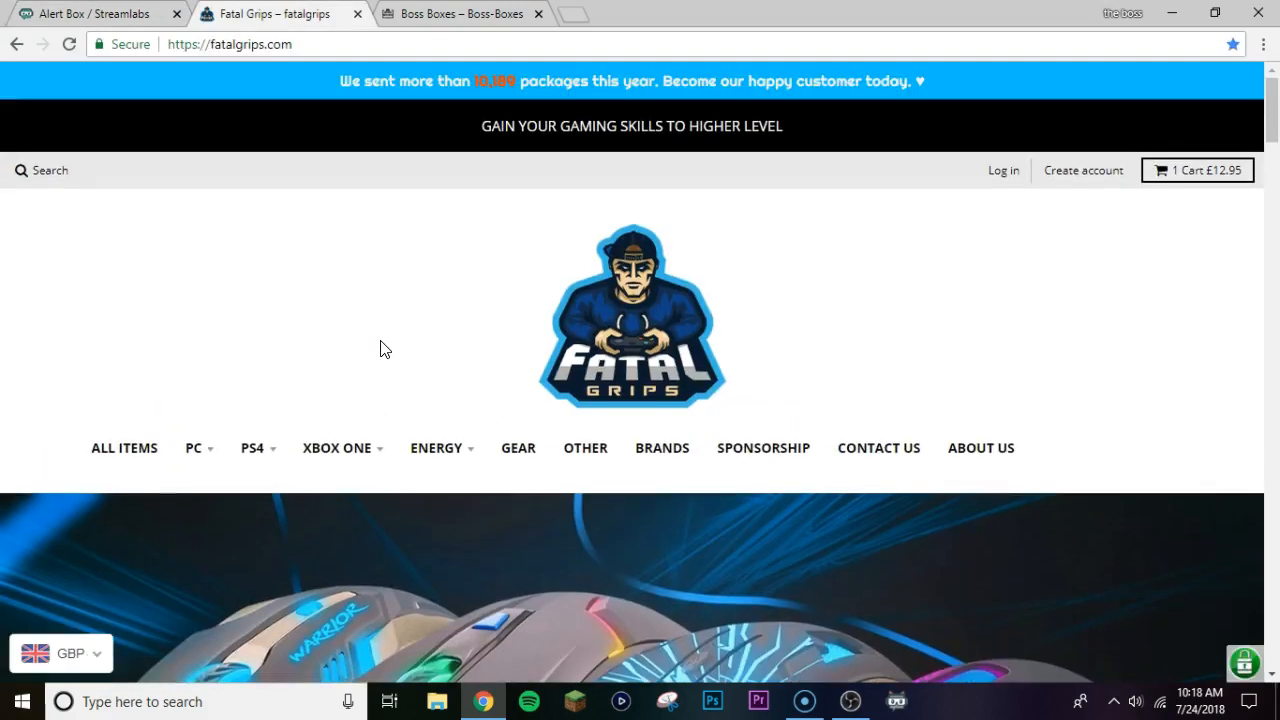
scroll(381, 344, "down", 1)
scroll(380, 346, "up", 1)
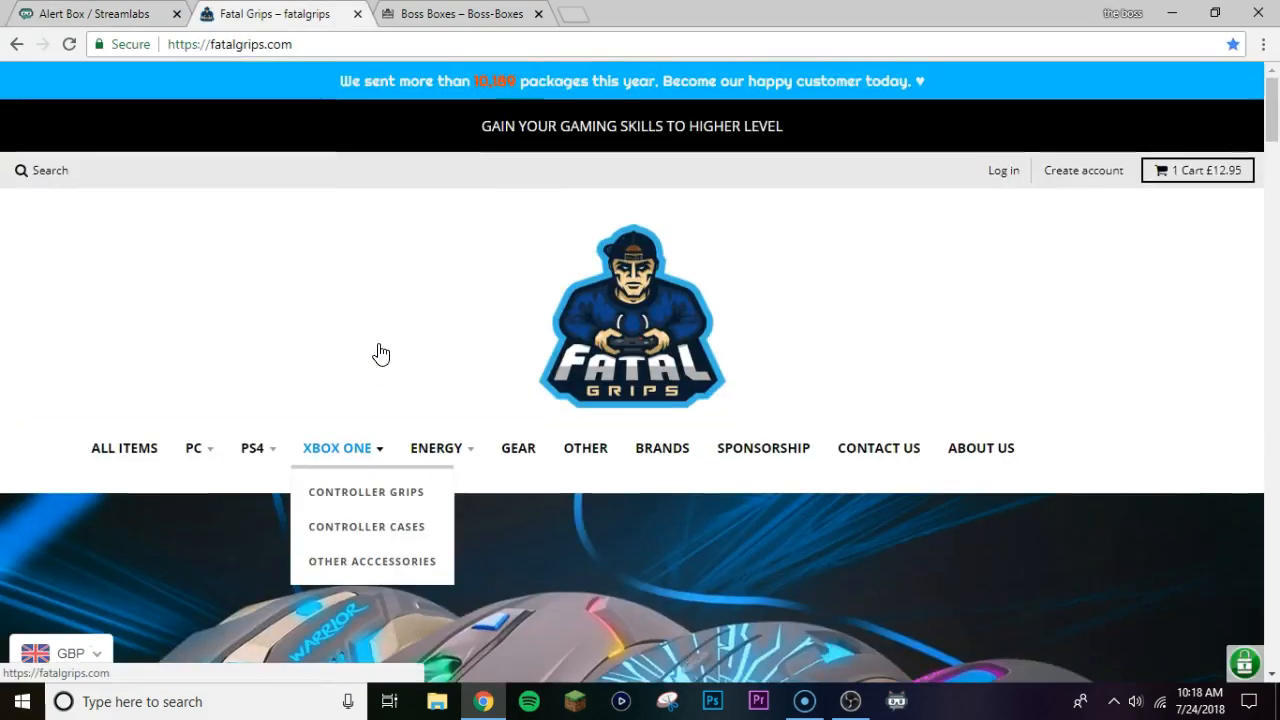
scroll(366, 312, "down", 3)
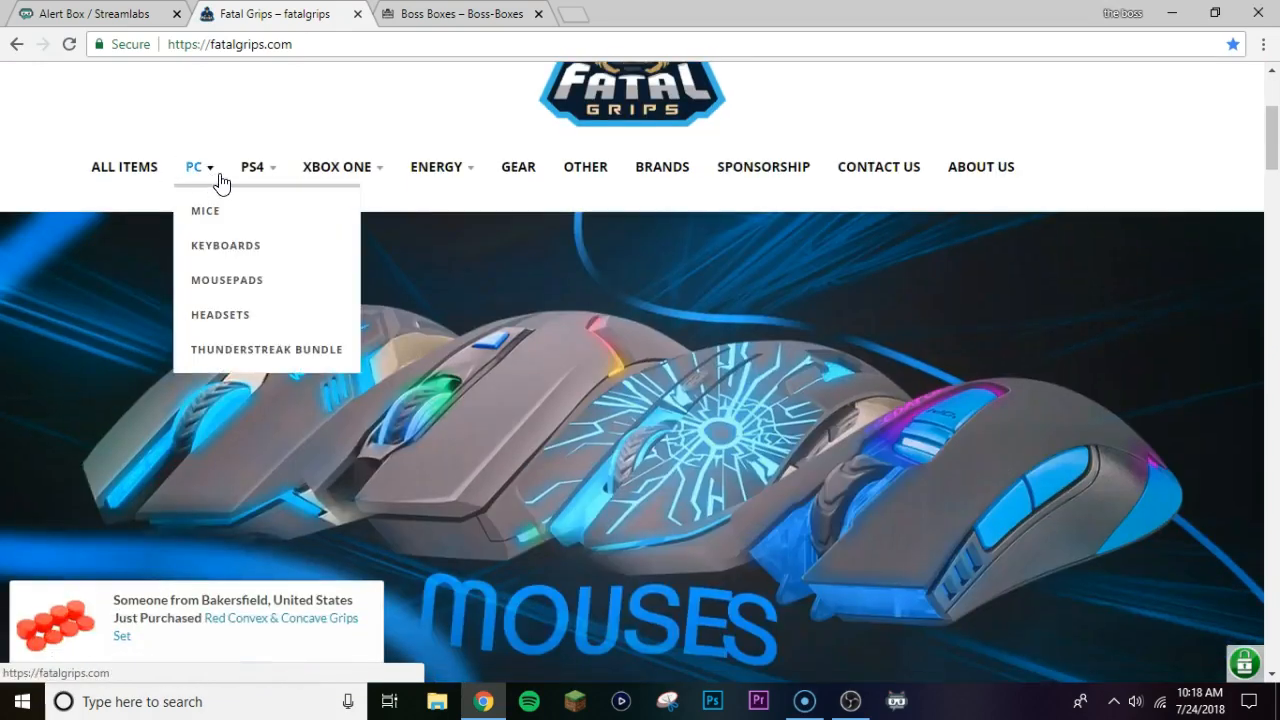
mouse_move(242, 168)
mouse_move(305, 176)
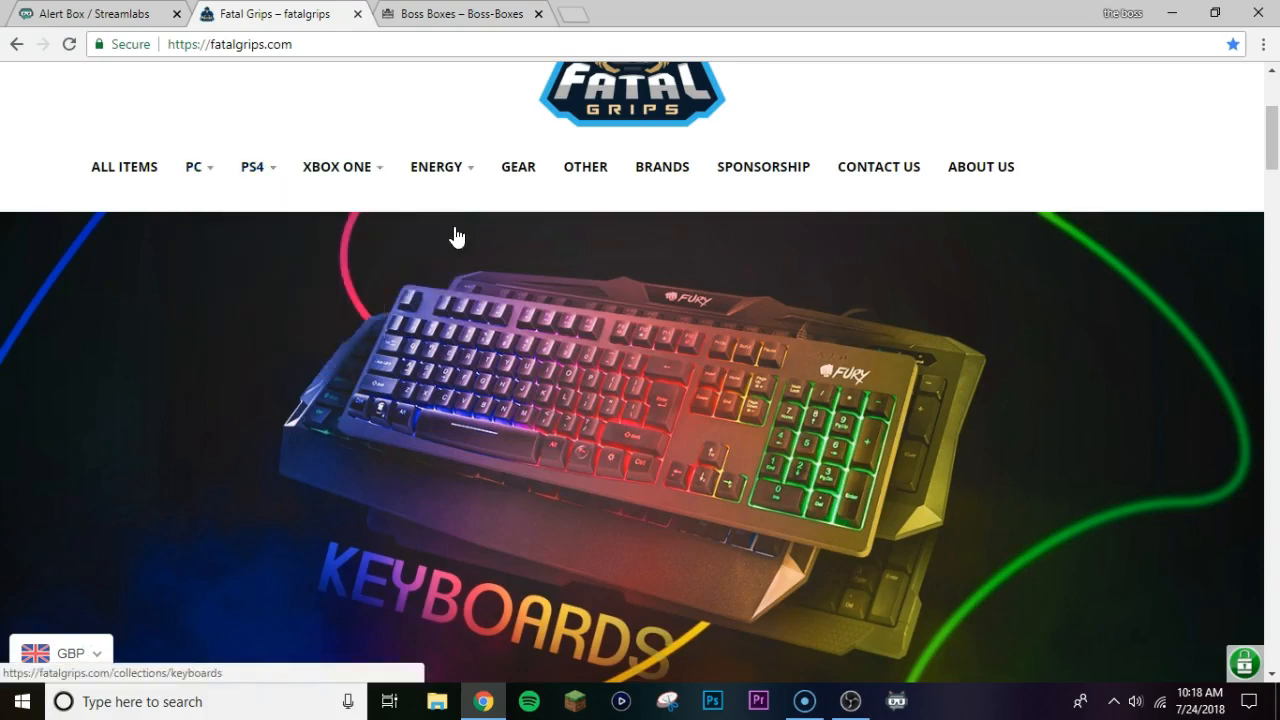
mouse_move(433, 175)
scroll(929, 371, "down", 5)
scroll(934, 372, "down", 2)
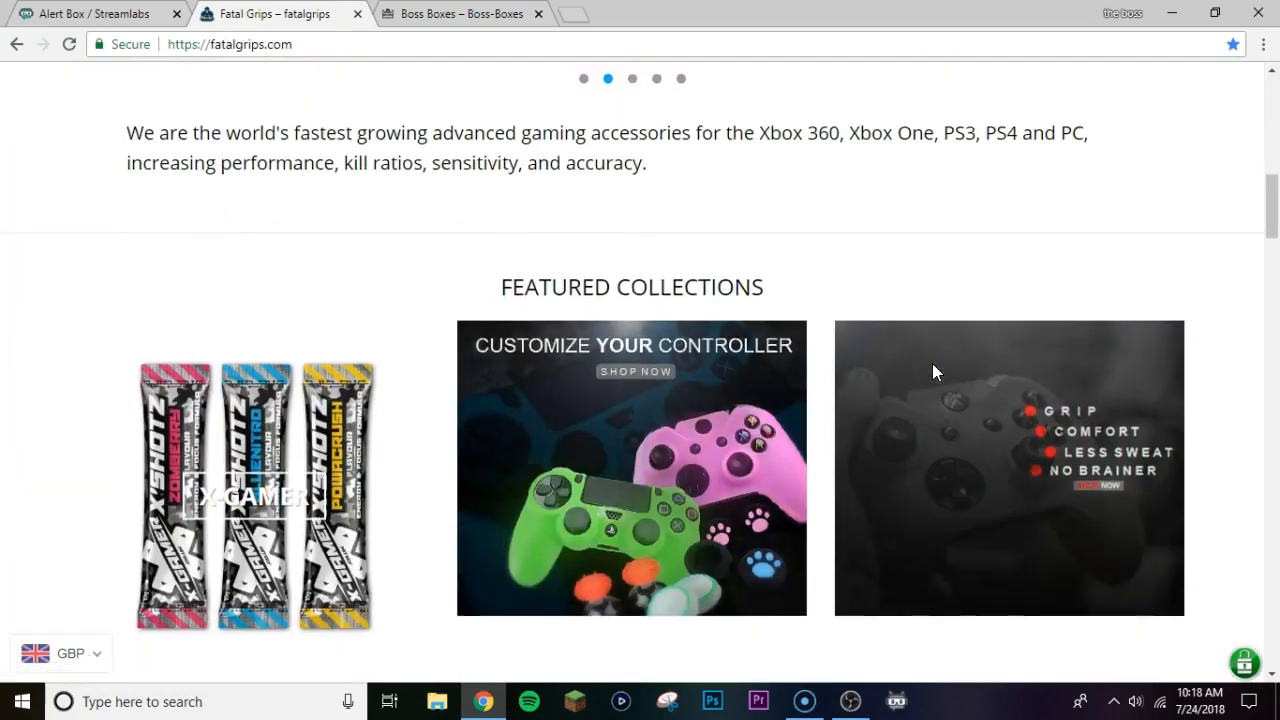
scroll(878, 540, "up", 8)
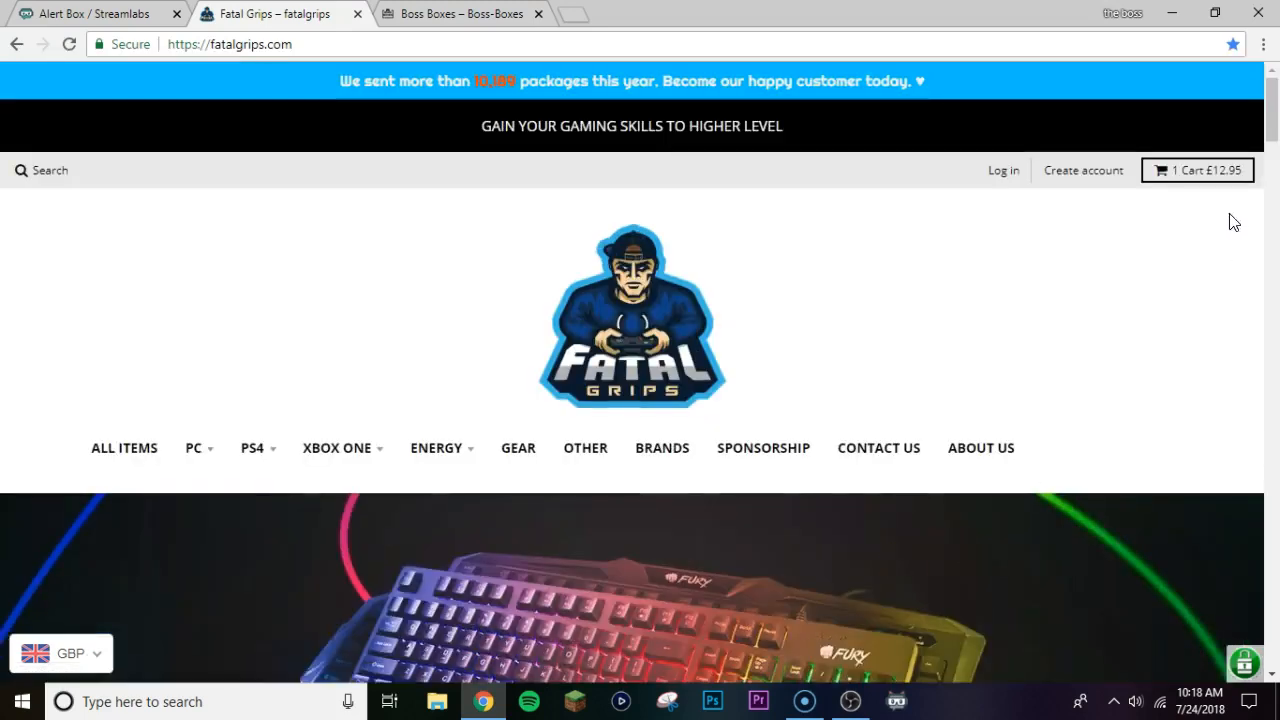
- Open the Fatal Grips shopping cart and proceed to checkout with the Fury Gaming Mouse Warrior
left_click(1192, 183)
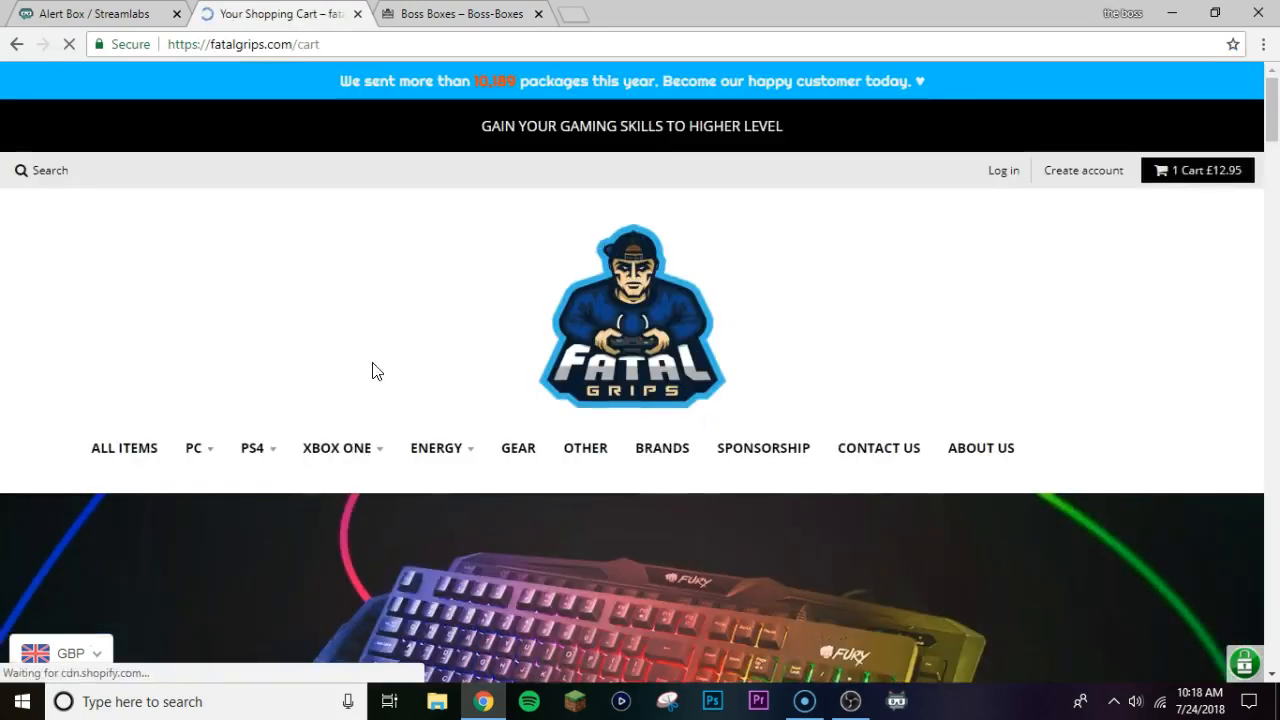
scroll(599, 360, "down", 2)
scroll(599, 360, "down", 2)
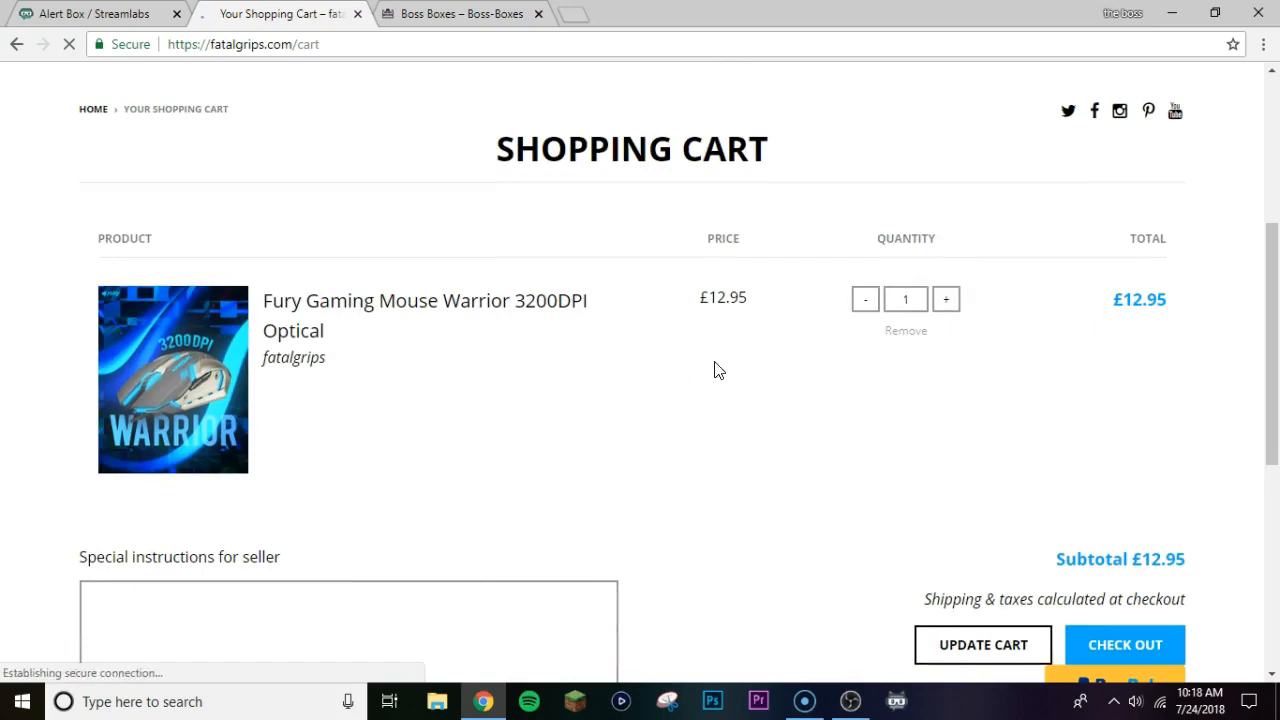
scroll(1210, 647, "down", 1)
left_click(1148, 566)
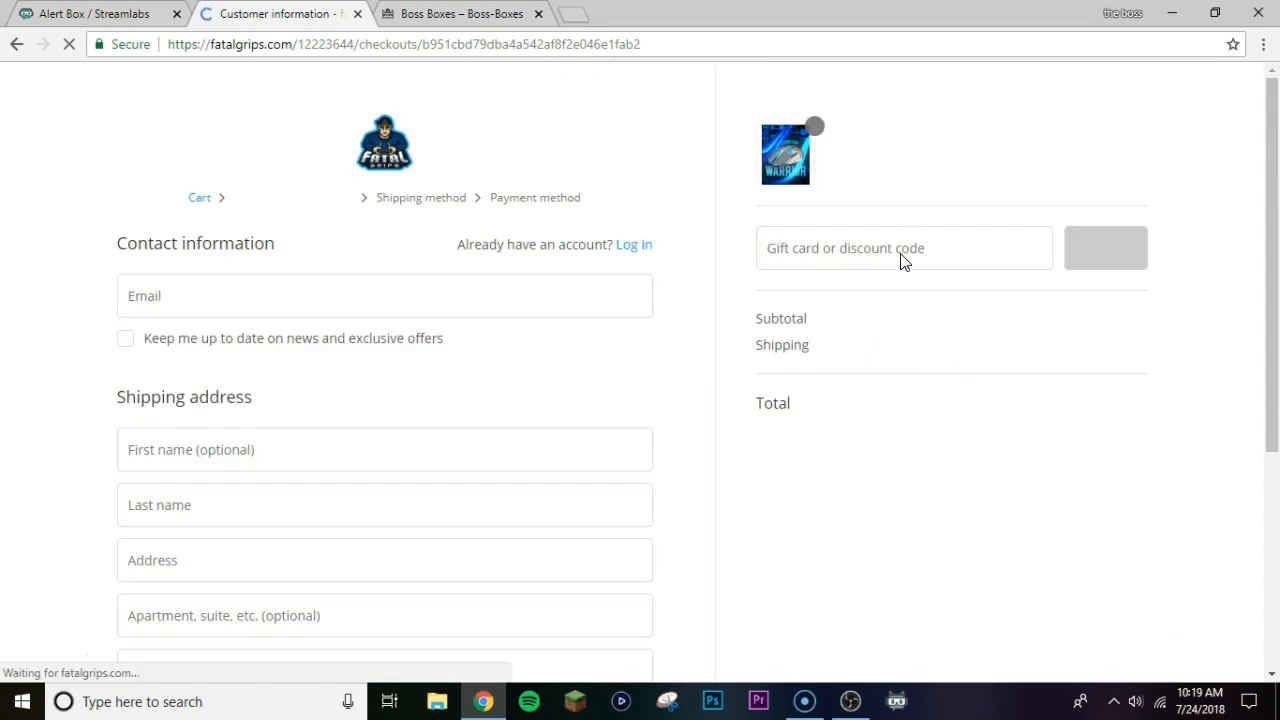
- Apply the discount code RANDOMBOSS to the order on the checkout page
left_click(900, 253)
type("bo")
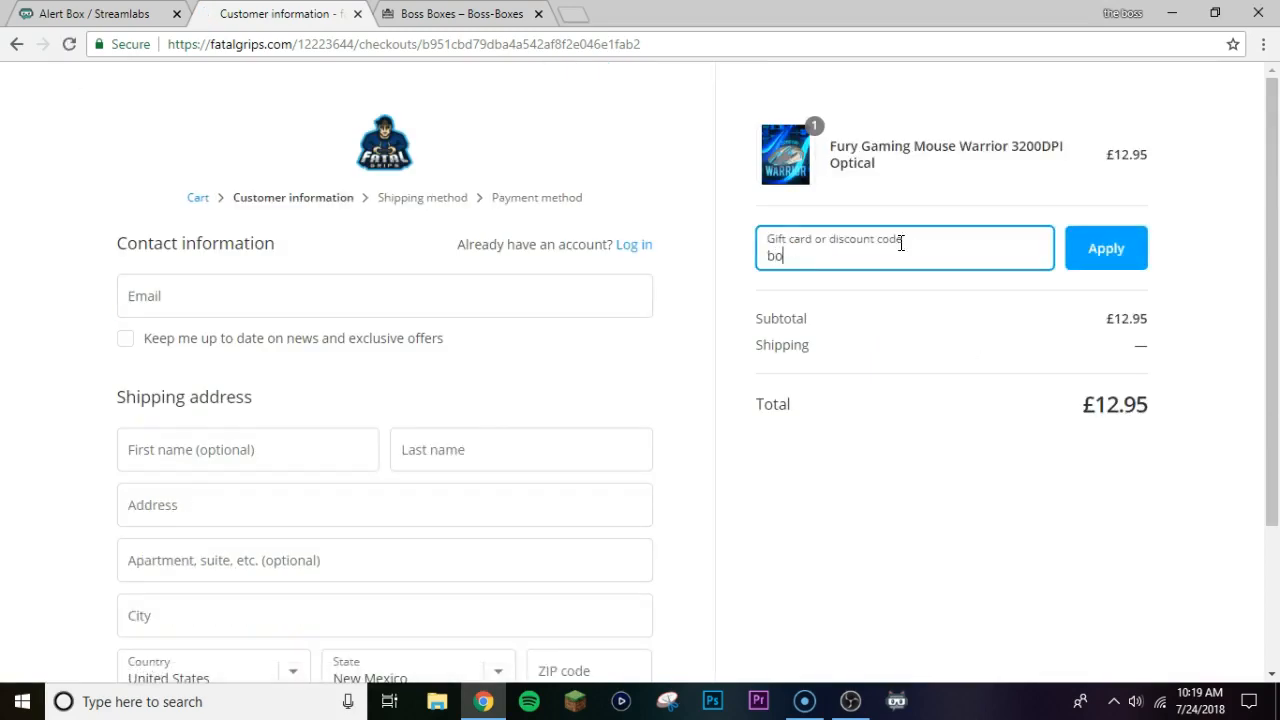
key("BackSpace")
key("BackSpace")
type("ran")
left_click(1144, 256)
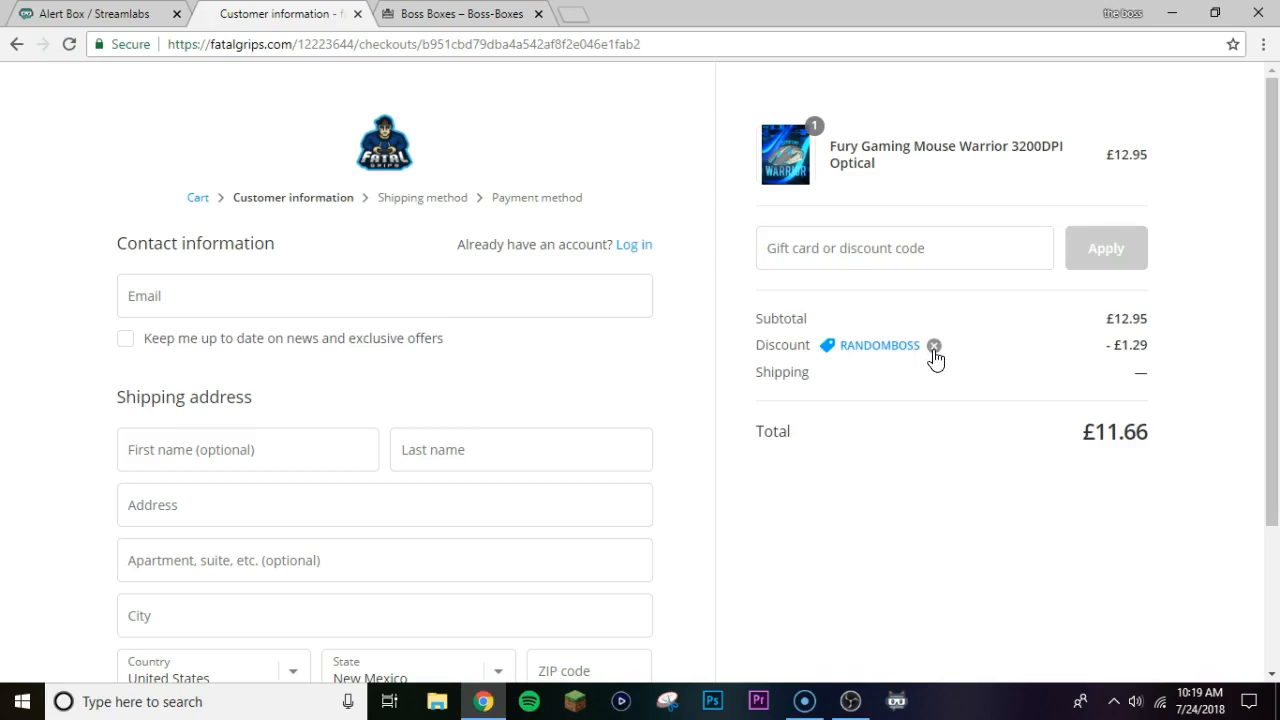
- Switch to the Boss Boxes site and look over its how-it-works banner and featured collection of boxes
left_click(458, 14)
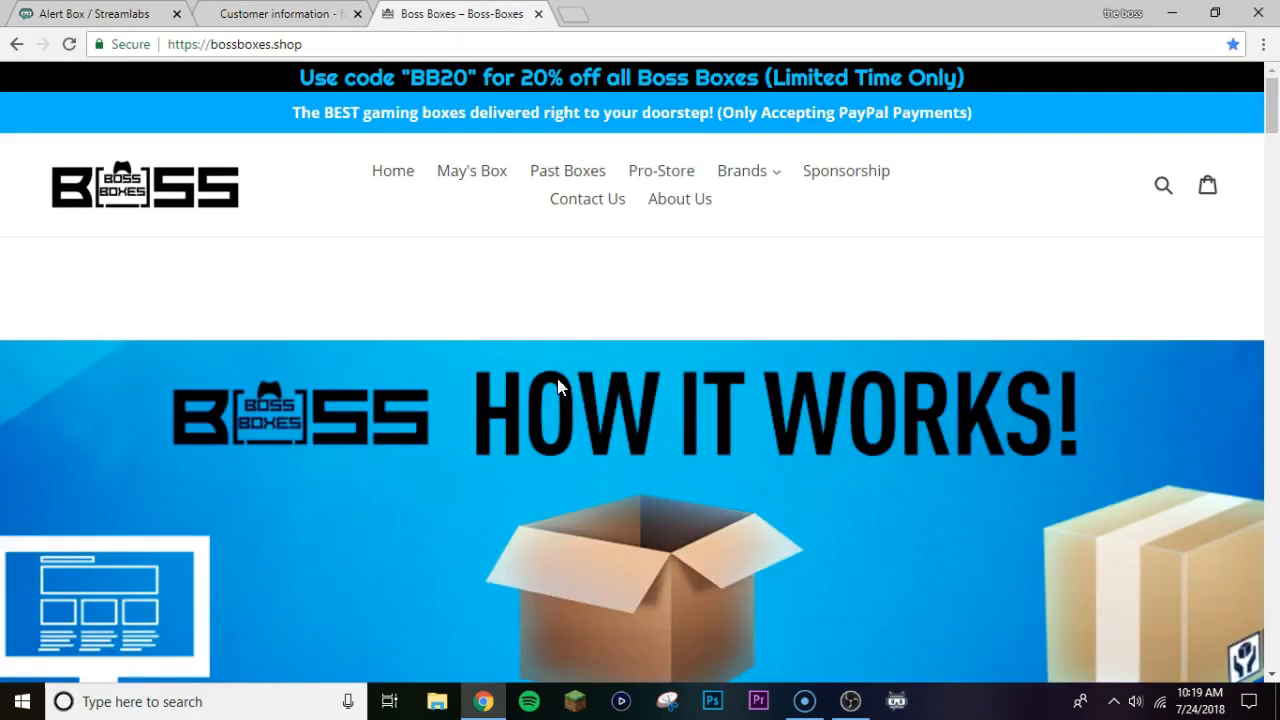
scroll(857, 285, "down", 5)
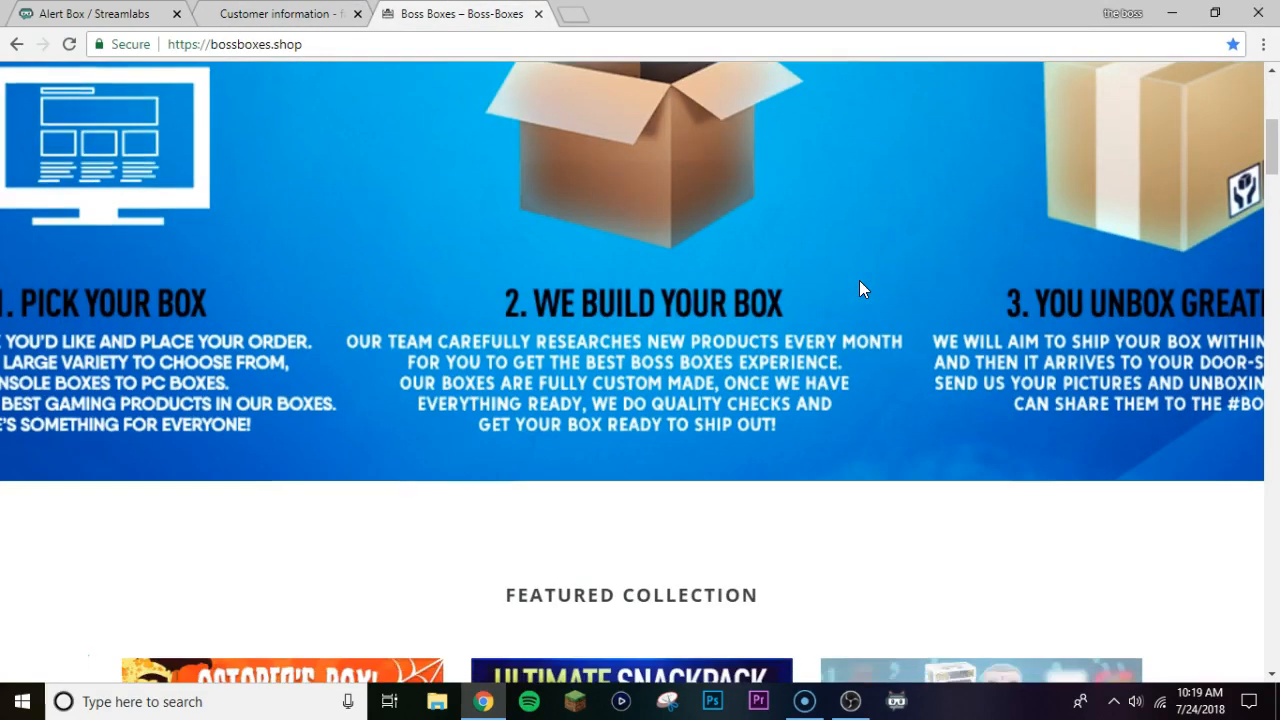
scroll(735, 370, "down", 2)
scroll(727, 376, "down", 2)
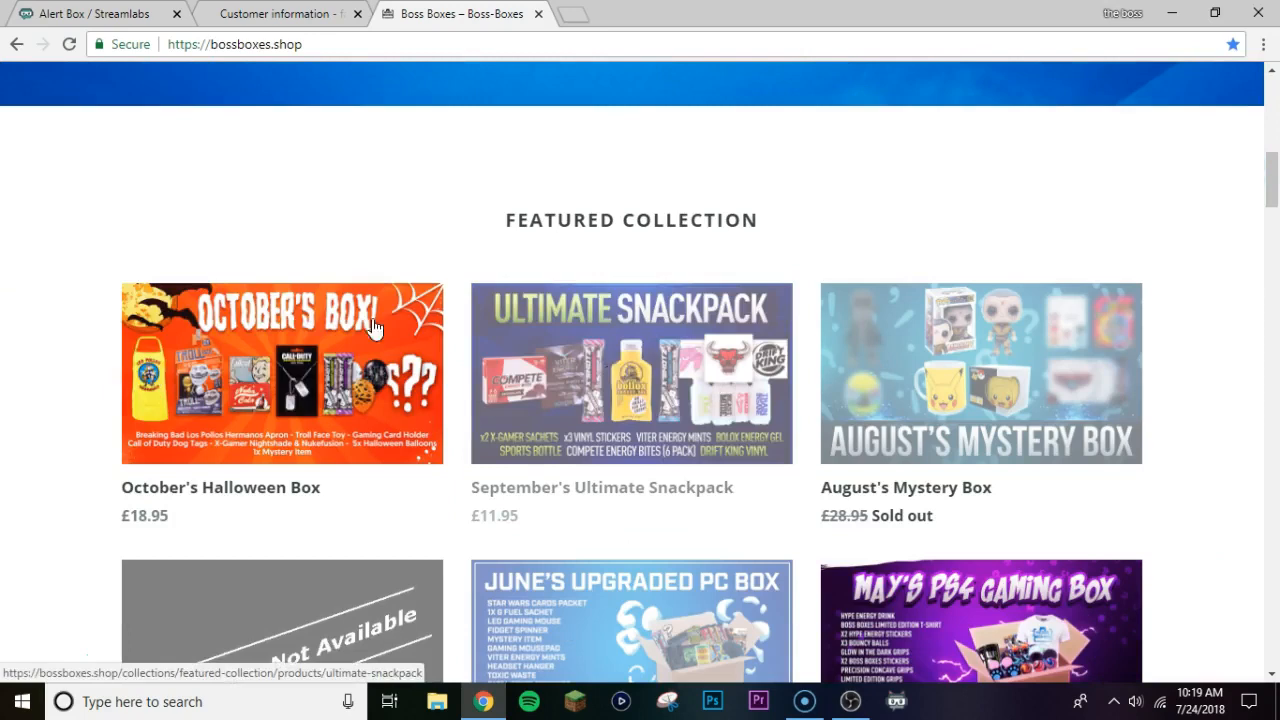
scroll(277, 251, "up", 2)
scroll(352, 299, "up", 1)
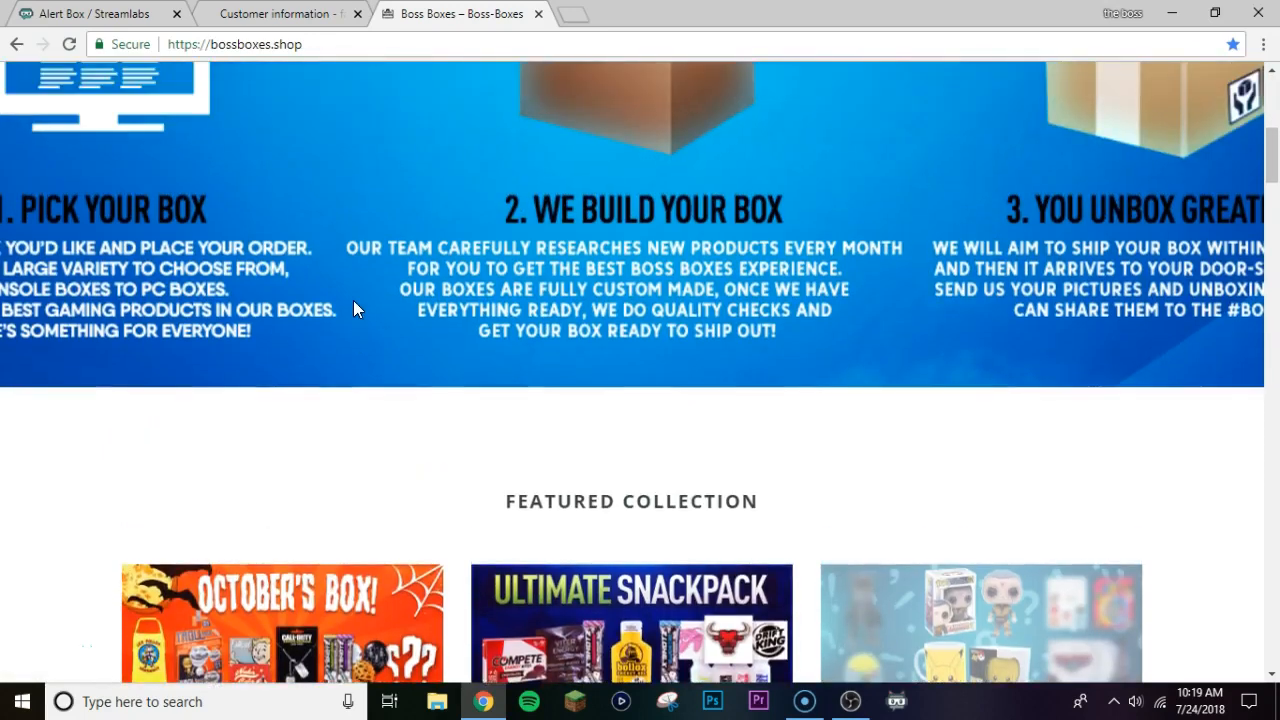
scroll(353, 300, "up", 5)
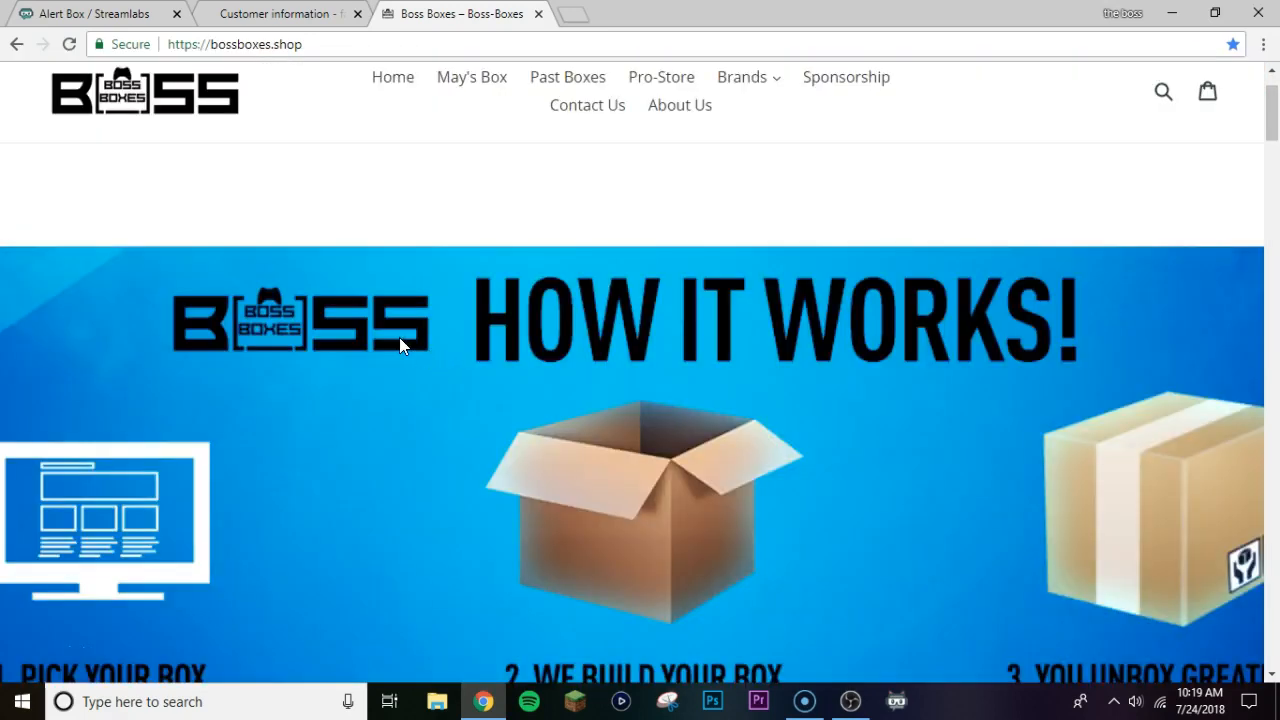